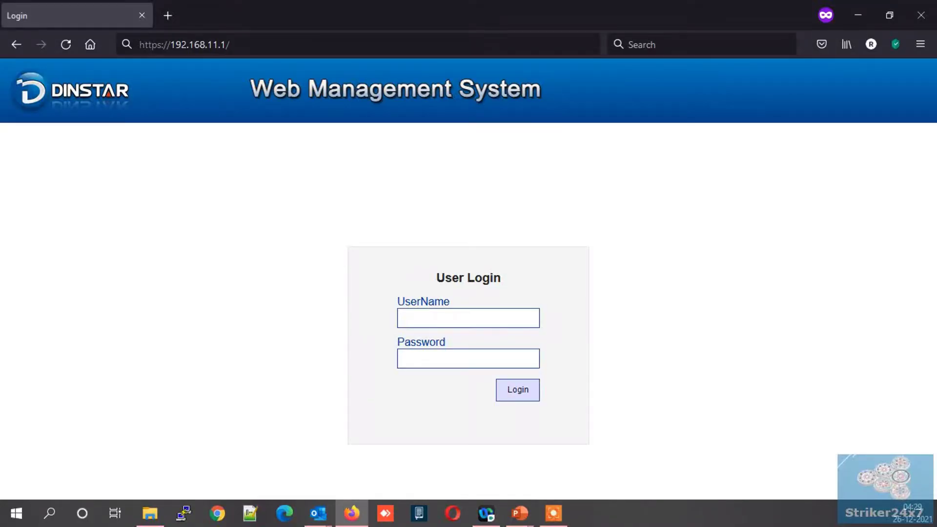
Step: Load the gateway's login page and sign in with the administrator username and password
{"action": "key", "text": "Return"}
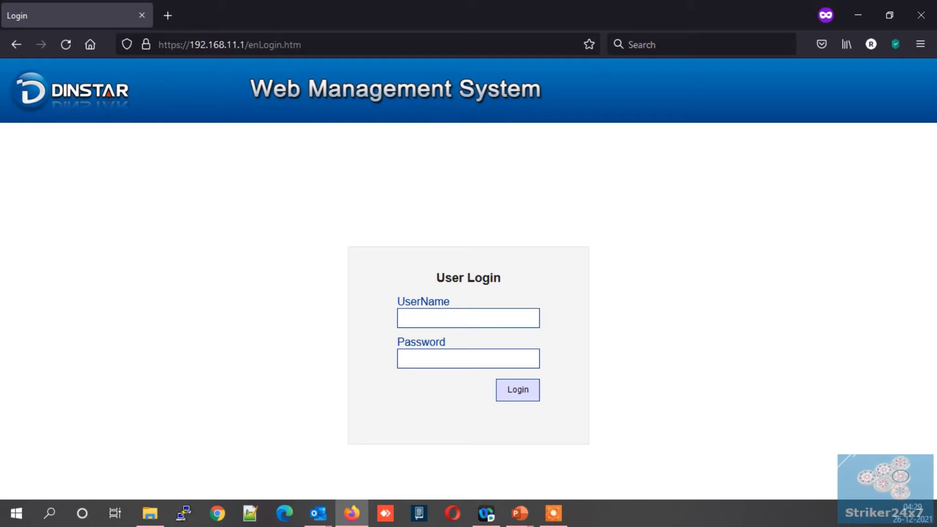
{"action": "left_click", "coordinate": [468, 318]}
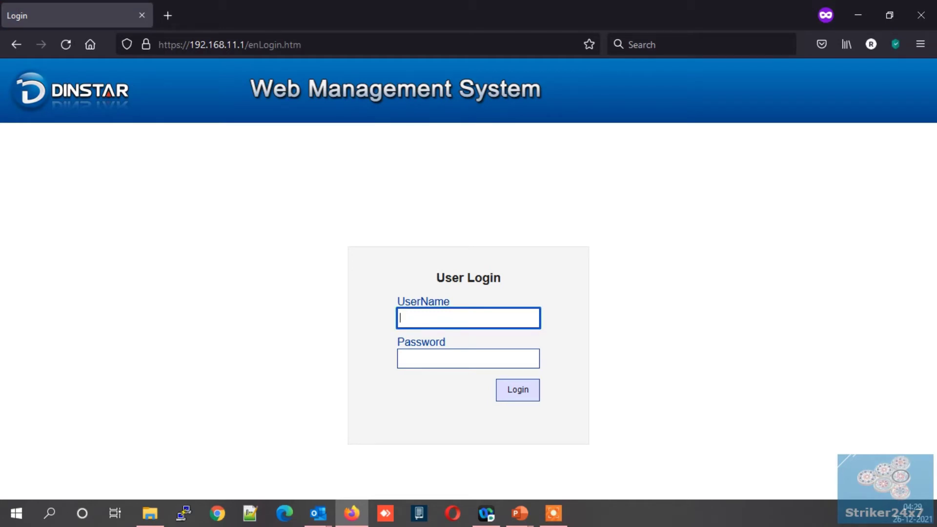
{"action": "type", "text": "admin"}
{"action": "key", "text": "Tab"}
{"action": "type", "text": "a"}
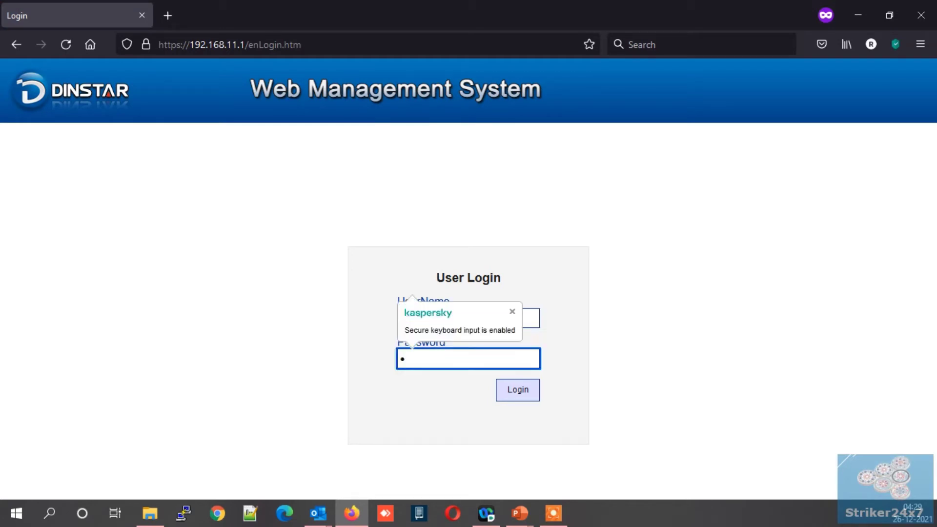
{"action": "type", "text": "dmin"}
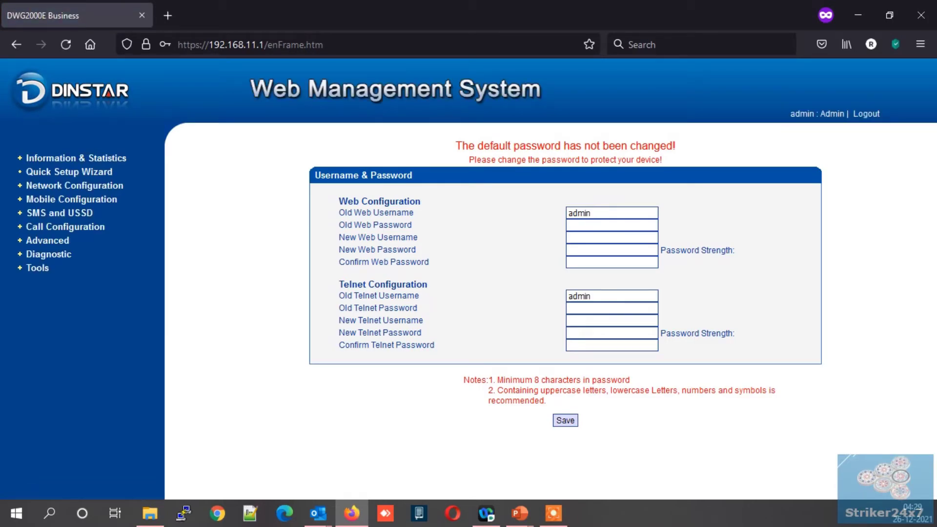
Step: Note the default-password warning and open Network Configuration > Local Network
{"action": "left_click_drag", "start_coordinate": [455, 145], "coordinate": [662, 161]}
{"action": "left_click", "coordinate": [74, 185]}
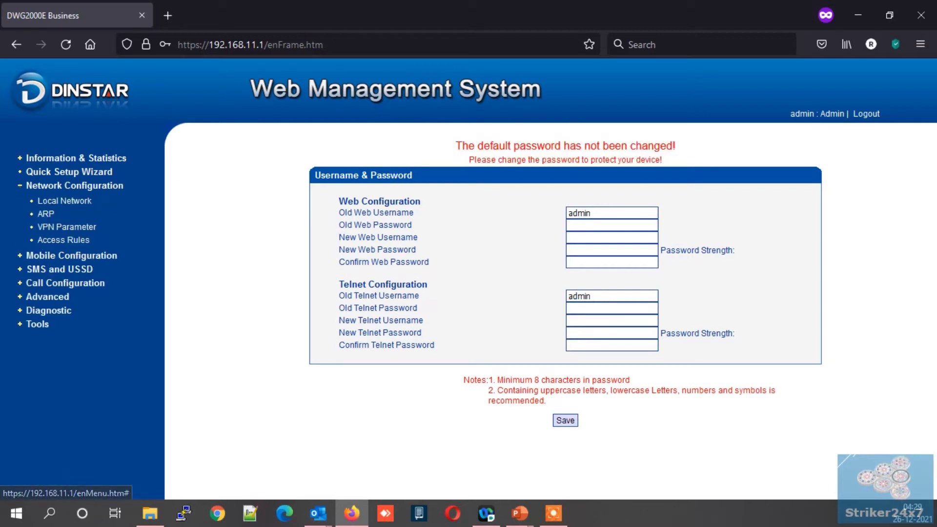
{"action": "left_click", "coordinate": [65, 201]}
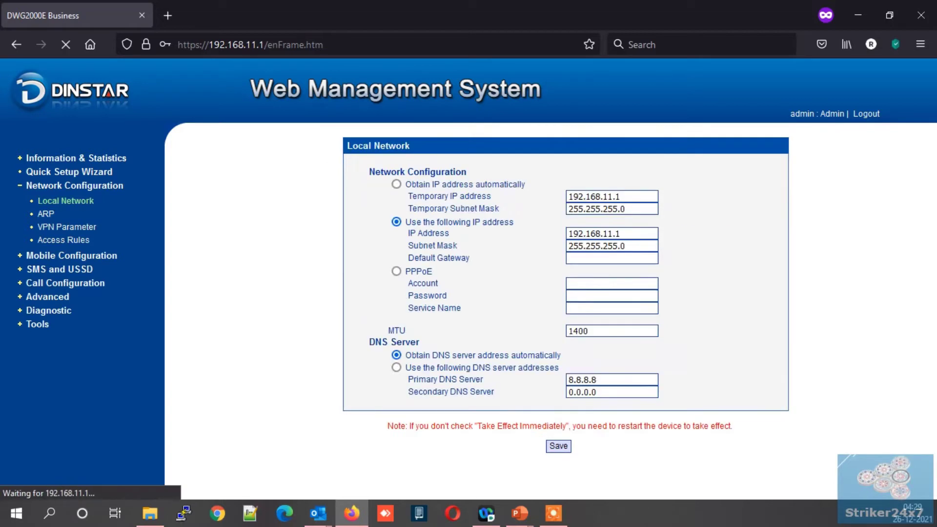
Step: Change the IP to 192.168.29.123 and gateway to 192.168.29.1, applying immediately and saving
{"action": "left_click_drag", "start_coordinate": [614, 234], "coordinate": [597, 234]}
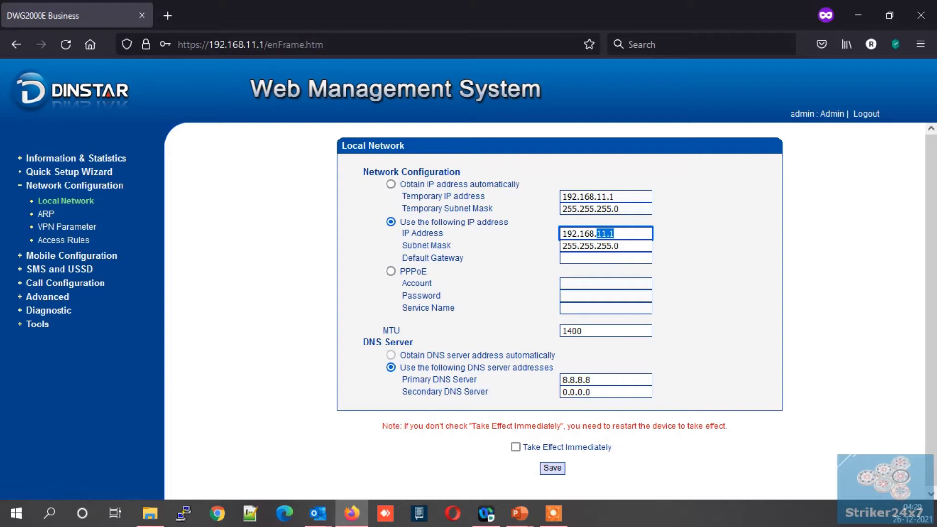
{"action": "type", "text": "29"}
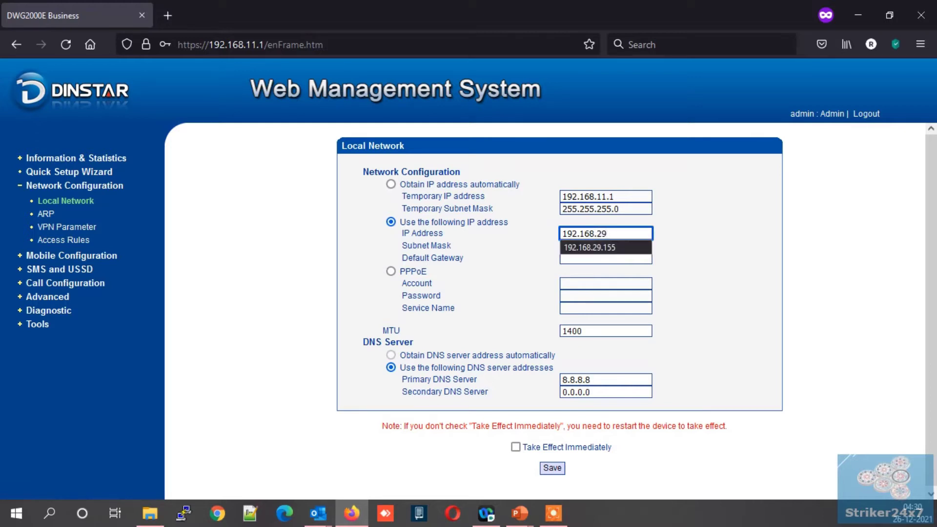
{"action": "type", "text": ".123"}
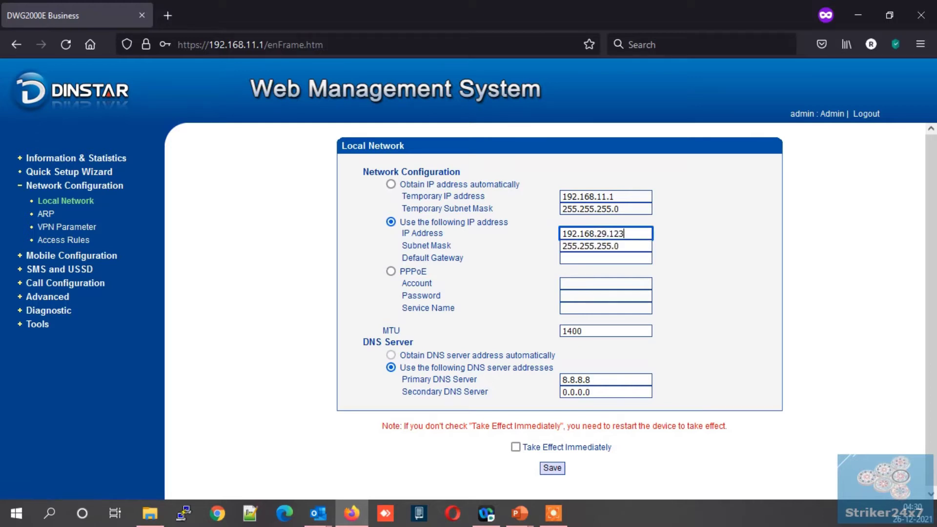
{"action": "left_click", "coordinate": [606, 258]}
{"action": "type", "text": "192"}
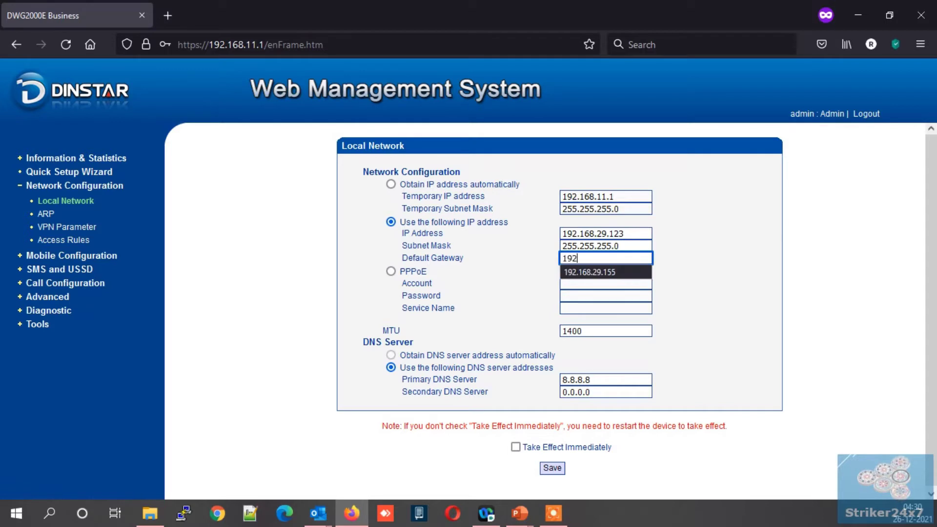
{"action": "type", "text": ".168.29.1"}
{"action": "key", "text": "Tab"}
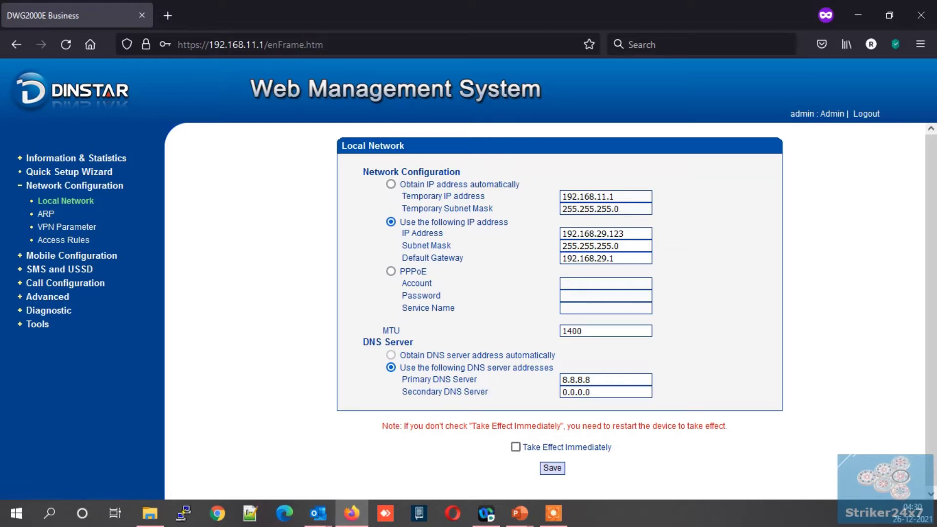
{"action": "key", "text": "space"}
{"action": "key", "text": "Return"}
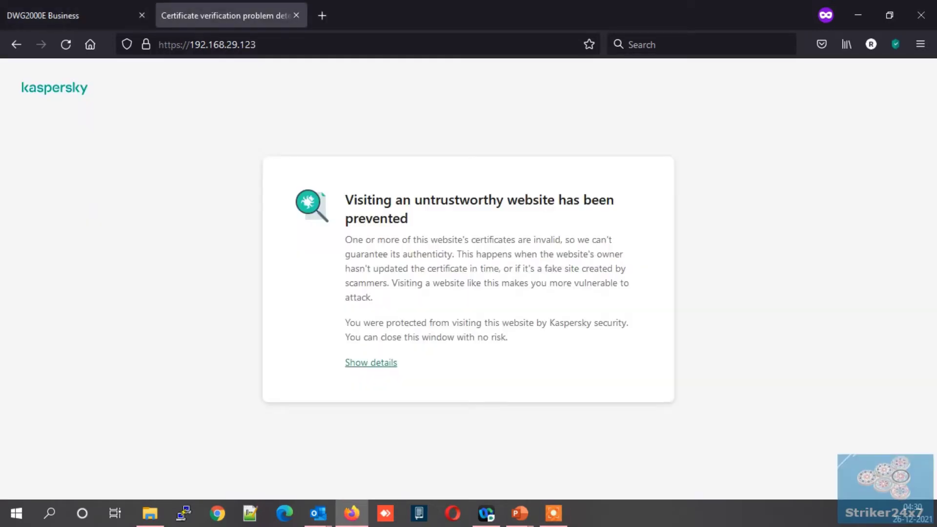
Step: Bypass the certificate warning and sign in at 192.168.29.123 with the administrator credentials
{"action": "left_click", "coordinate": [371, 362]}
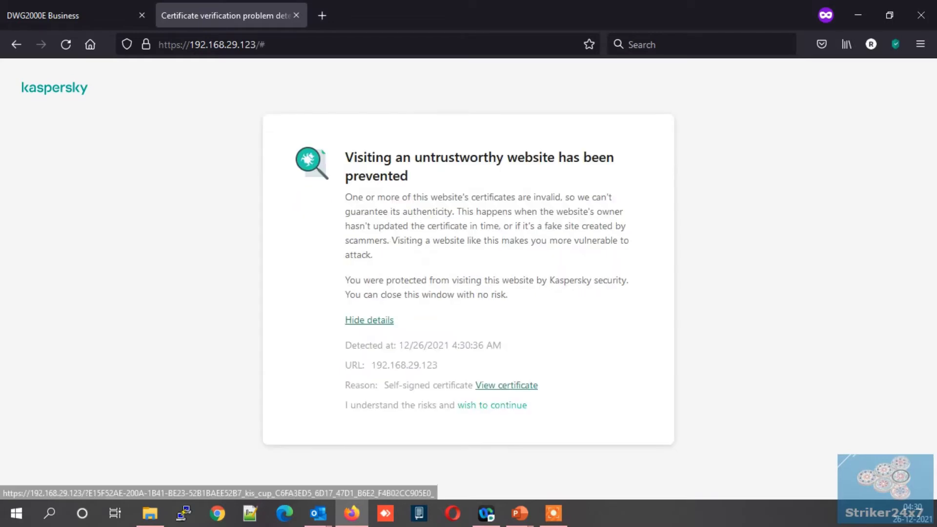
{"action": "left_click", "coordinate": [492, 406]}
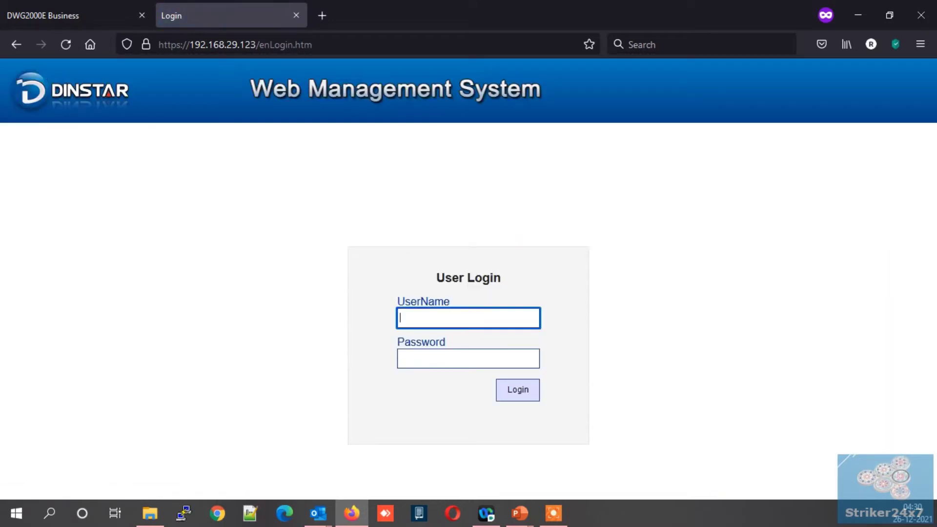
{"action": "type", "text": "admin"}
{"action": "key", "text": "Tab"}
{"action": "type", "text": "admin"}
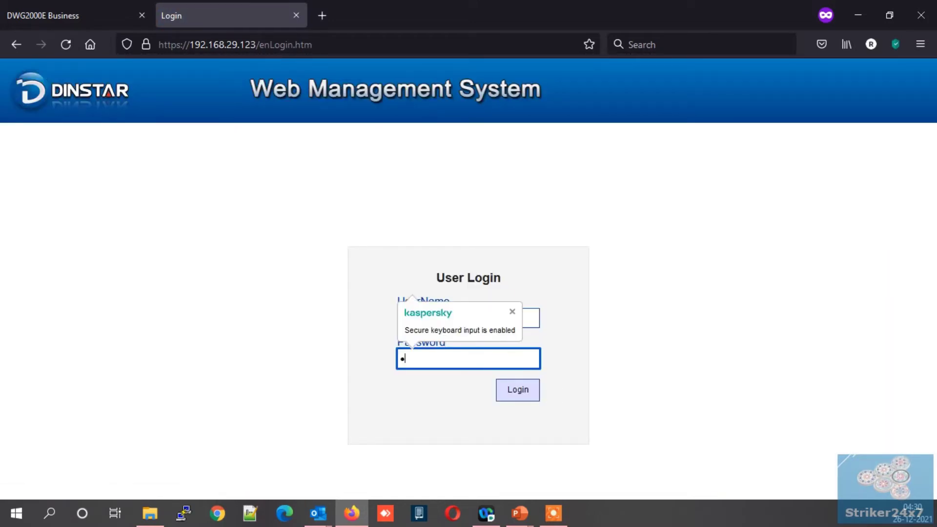
{"action": "key", "text": "Return"}
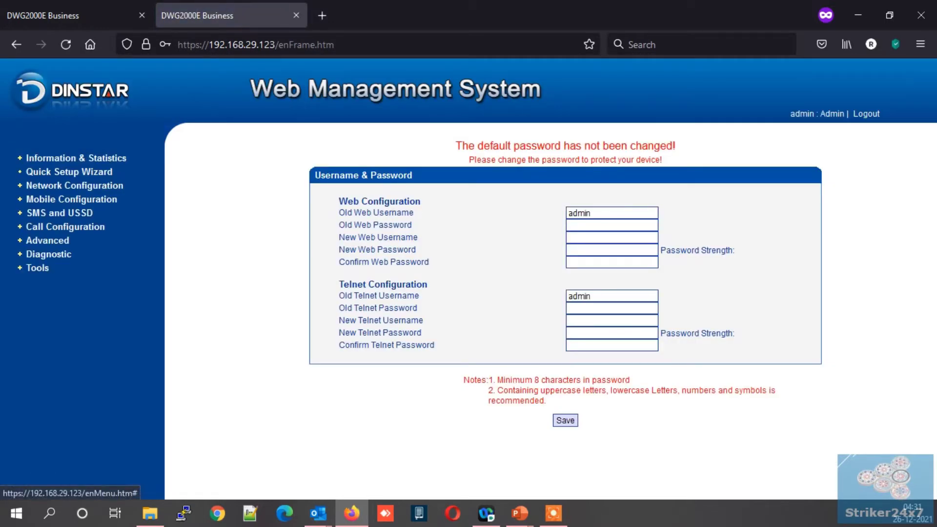
Step: Open Local Network to confirm IP 192.168.29.123 and gateway 192.168.29.1
{"action": "left_click", "coordinate": [74, 186]}
{"action": "left_click", "coordinate": [65, 201]}
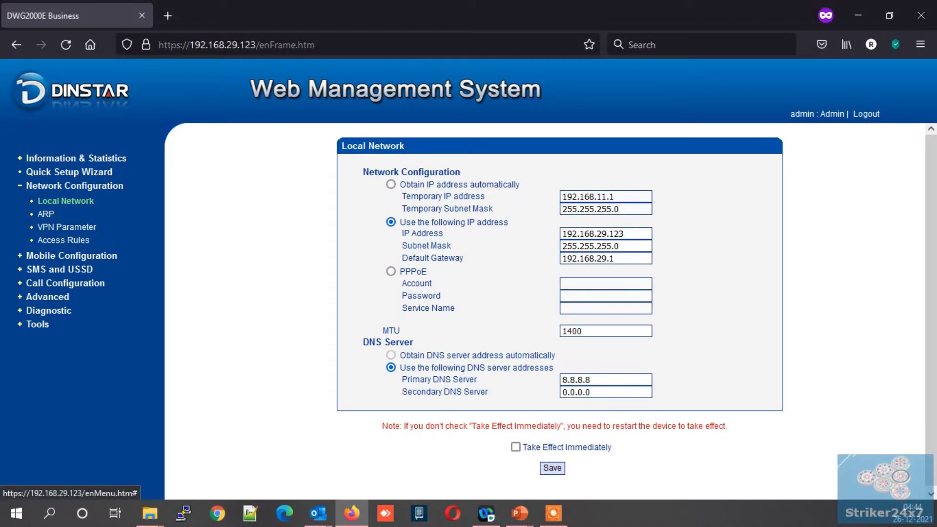
Step: Enter 192.168.29.226 as SIP Server and Outbound Proxy address and save the SIP settings
{"action": "left_click", "coordinate": [65, 283]}
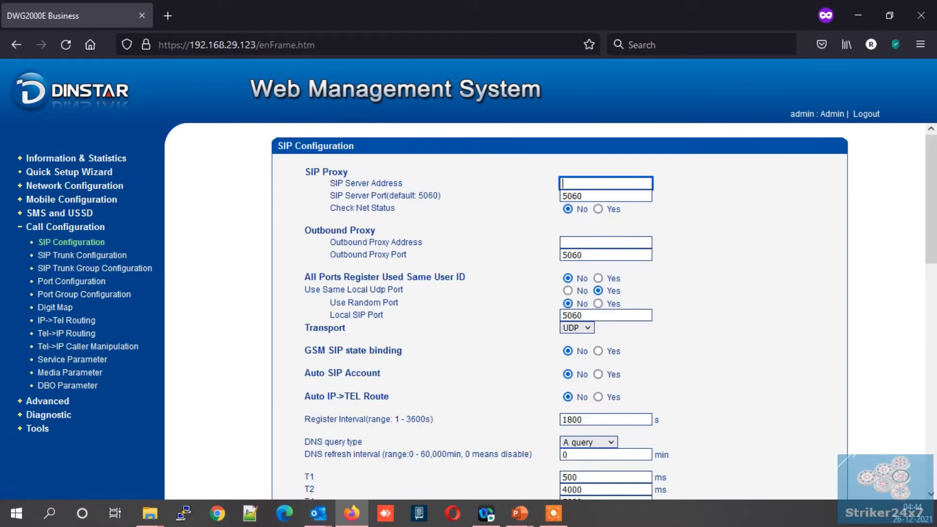
{"action": "type", "text": "192.1"}
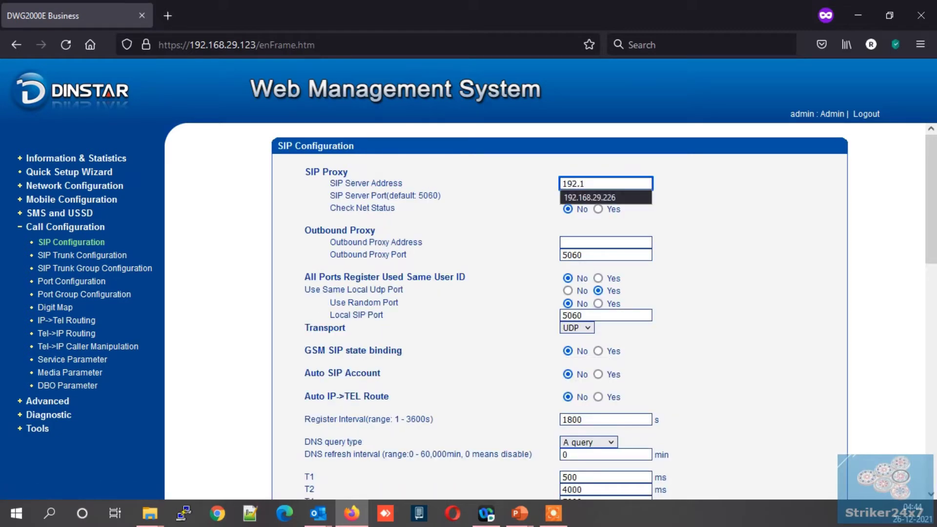
{"action": "type", "text": "68.29.226"}
{"action": "key", "text": "Tab"}
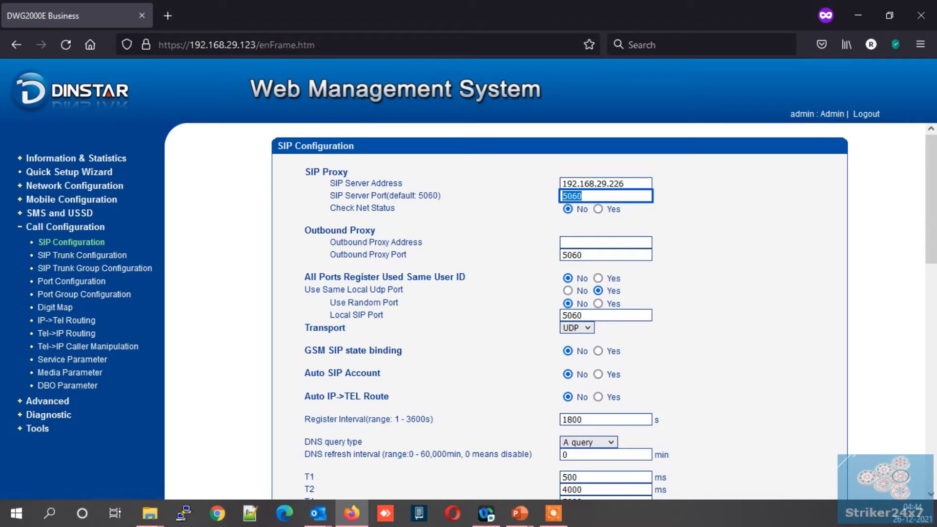
{"action": "left_click", "coordinate": [605, 242]}
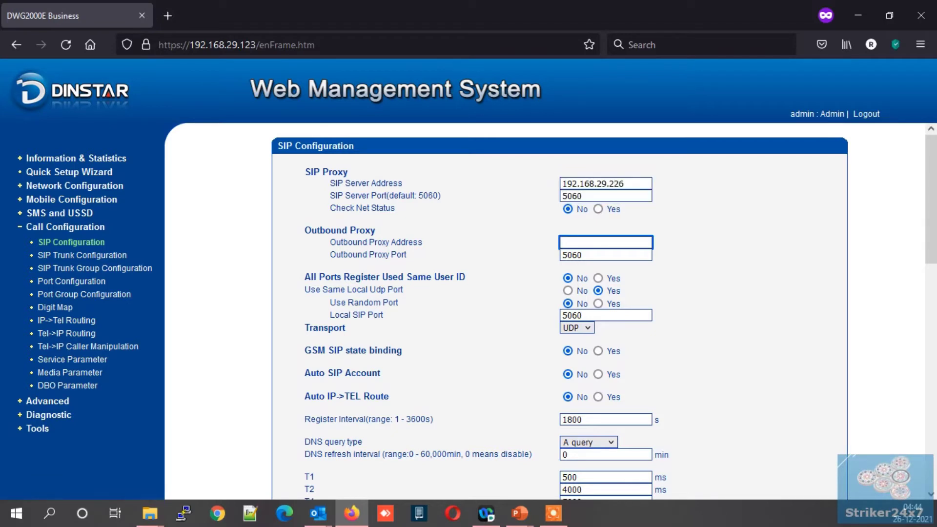
{"action": "type", "text": "192.168.29.226"}
{"action": "scroll", "coordinate": [604, 312], "scroll_direction": "down", "scroll_amount": 7}
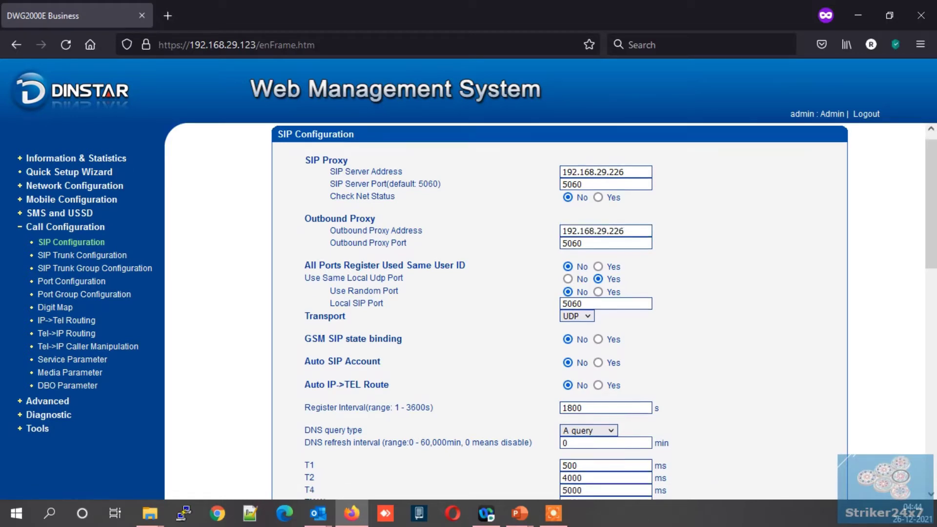
{"action": "scroll", "coordinate": [604, 313], "scroll_direction": "down", "scroll_amount": 5}
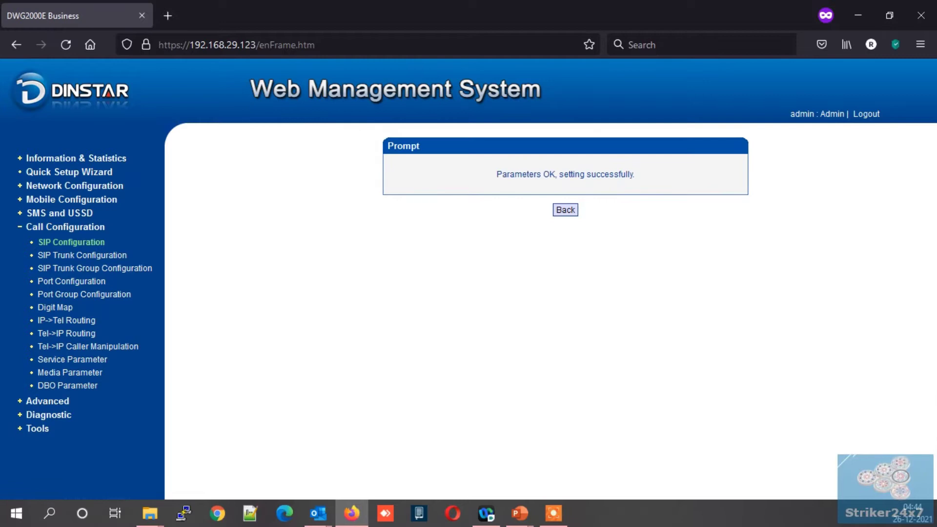
{"action": "left_click", "coordinate": [565, 210]}
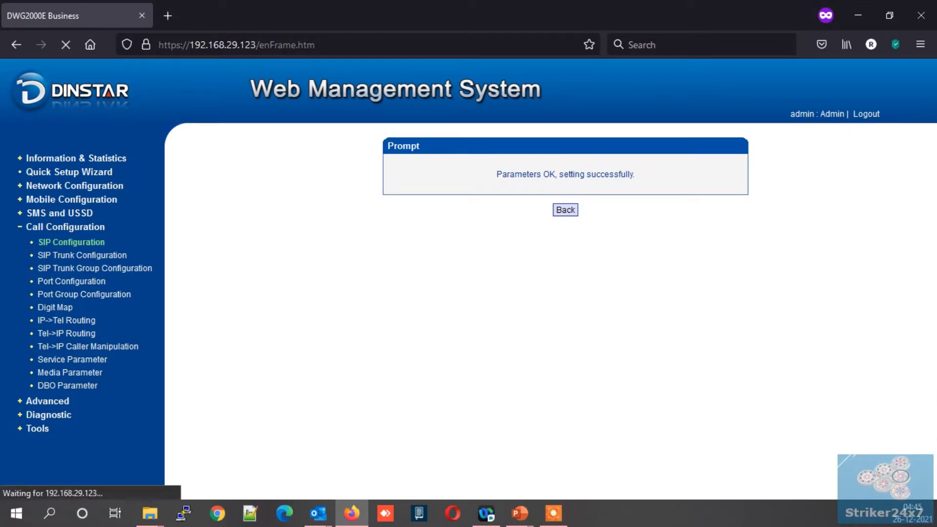
Step: Highlight the restart-required note and go to the SIP Trunk list
{"action": "scroll", "coordinate": [560, 312], "scroll_direction": "down", "scroll_amount": 8}
{"action": "scroll", "coordinate": [560, 312], "scroll_direction": "down", "scroll_amount": 5}
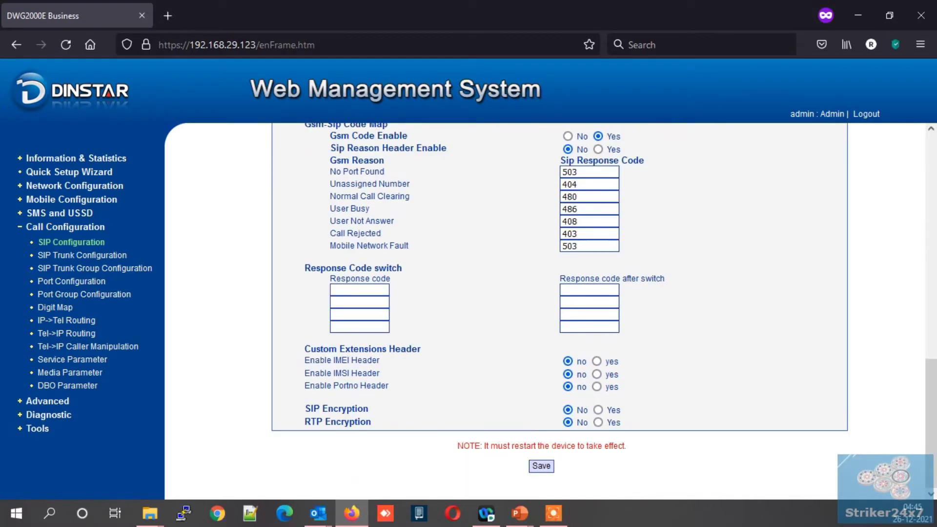
{"action": "left_click_drag", "start_coordinate": [482, 445], "coordinate": [609, 445]}
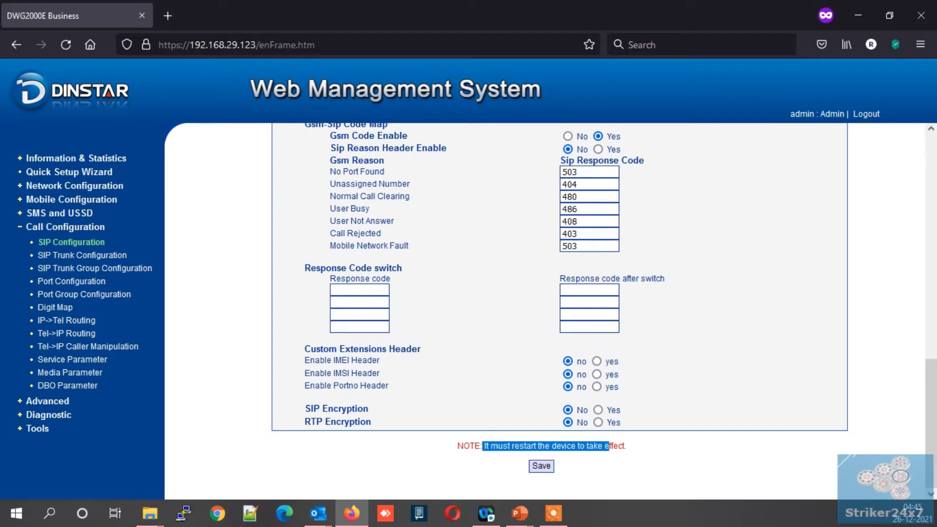
{"action": "left_click", "coordinate": [83, 255]}
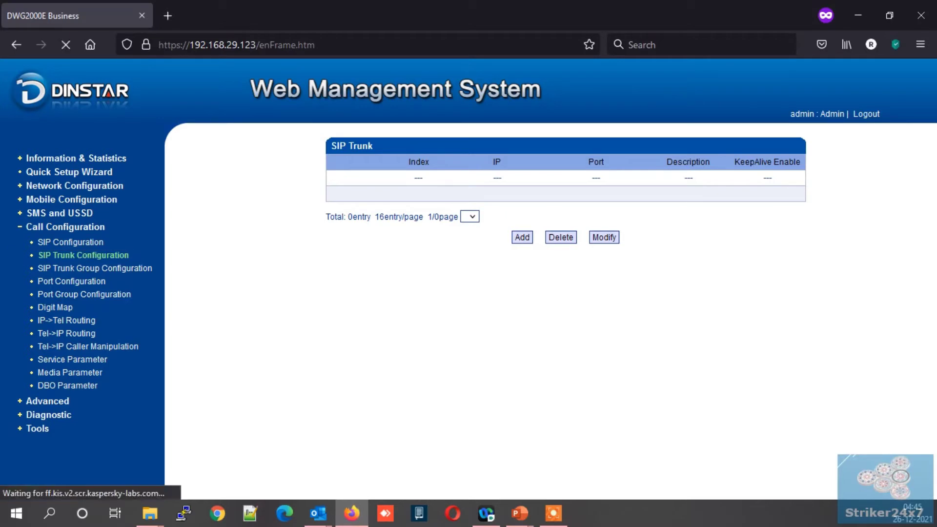
Step: Add a SIP trunk with IP 192.168.29.226, port 5060 and description 'vicidial'
{"action": "left_click", "coordinate": [638, 186]}
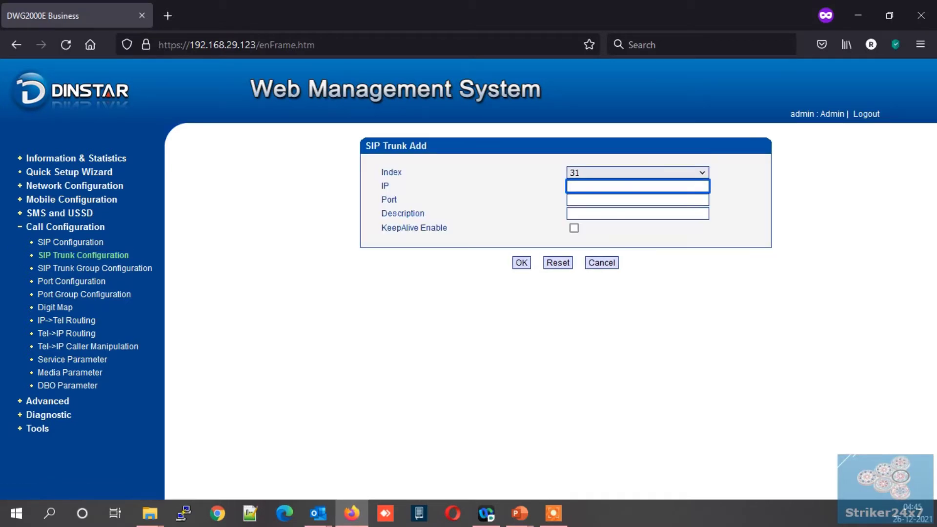
{"action": "type", "text": "192.168."}
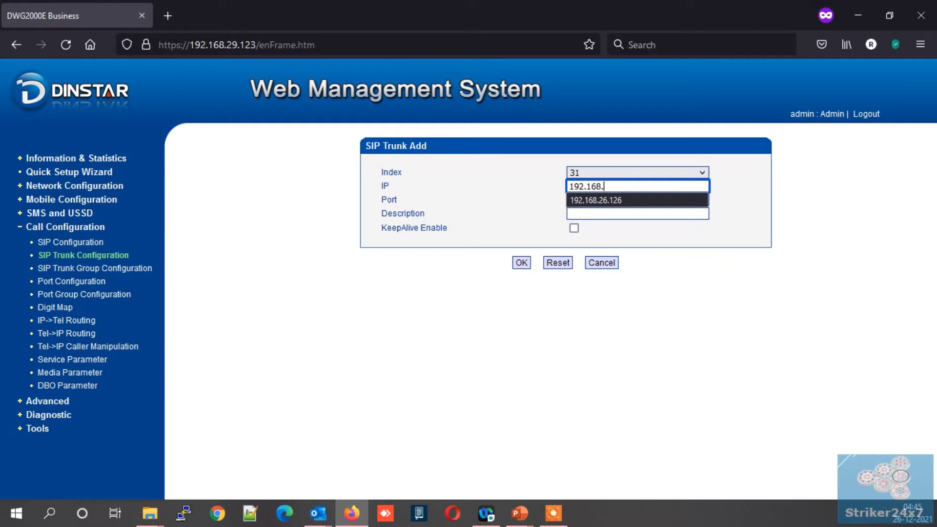
{"action": "type", "text": "29.226"}
{"action": "left_click", "coordinate": [638, 199]}
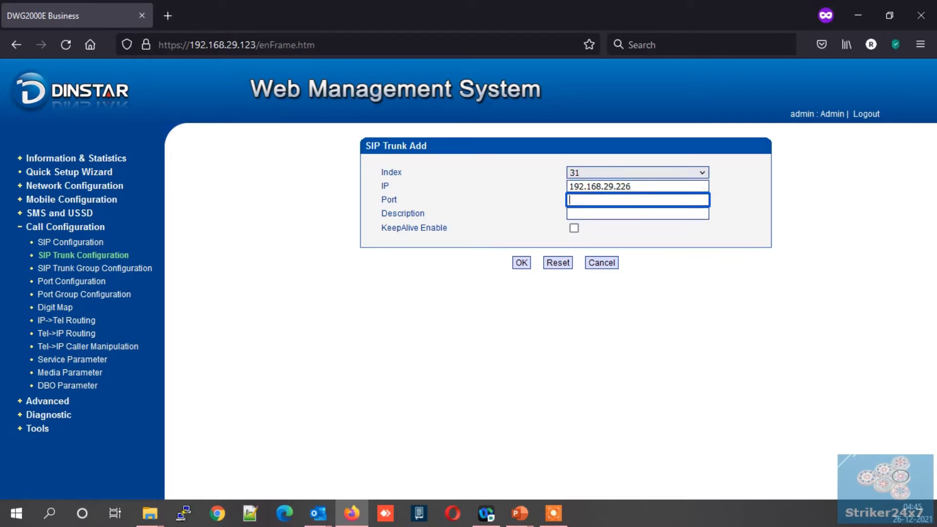
{"action": "type", "text": "5060"}
{"action": "left_click", "coordinate": [637, 213]}
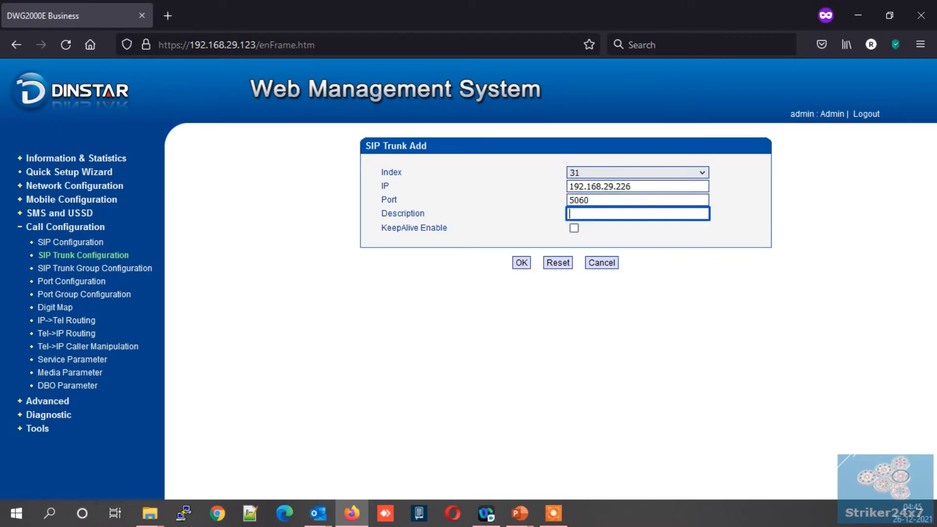
{"action": "type", "text": "vicidial"}
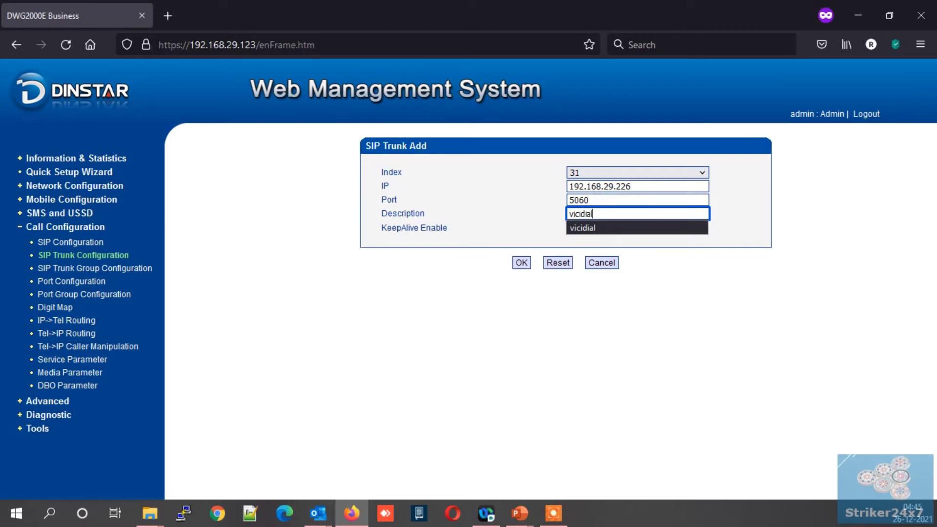
{"action": "key", "text": "Return"}
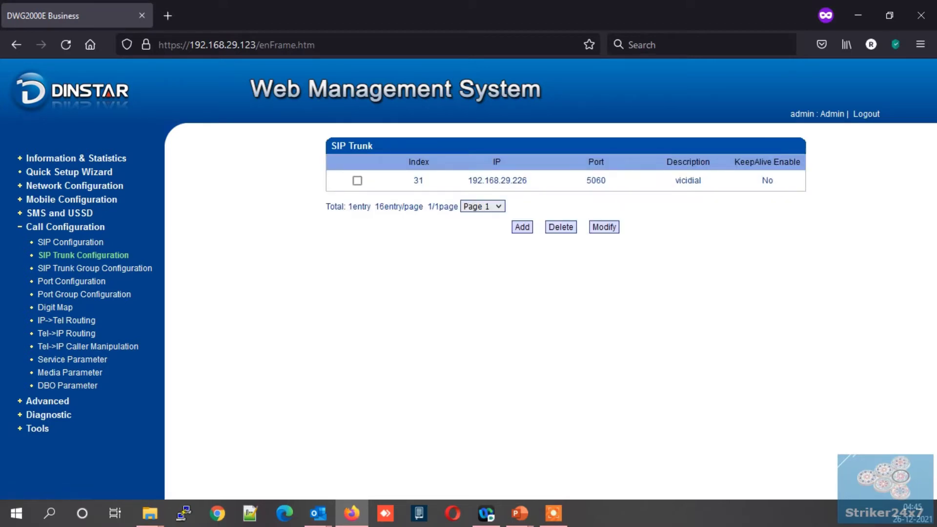
Step: Restart the gateway from Tools > Restart and confirm the restart
{"action": "left_click", "coordinate": [37, 428]}
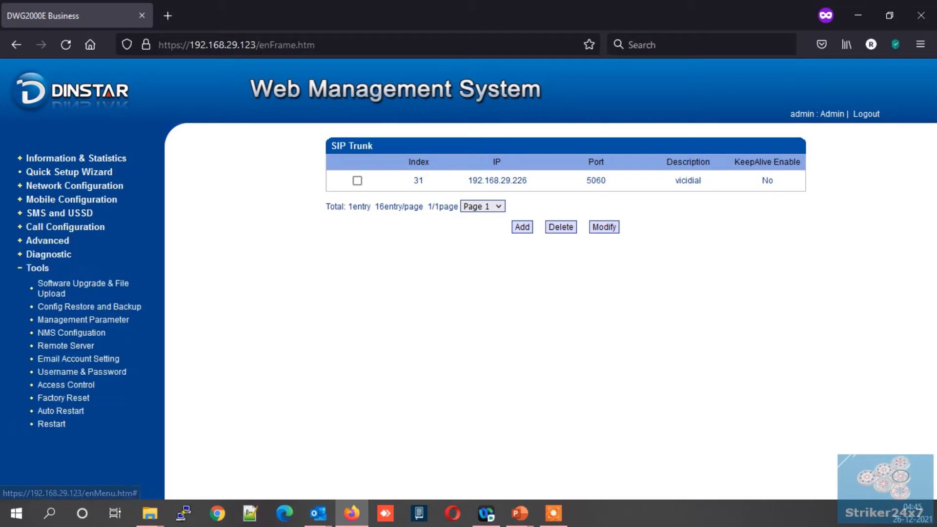
{"action": "left_click", "coordinate": [51, 424]}
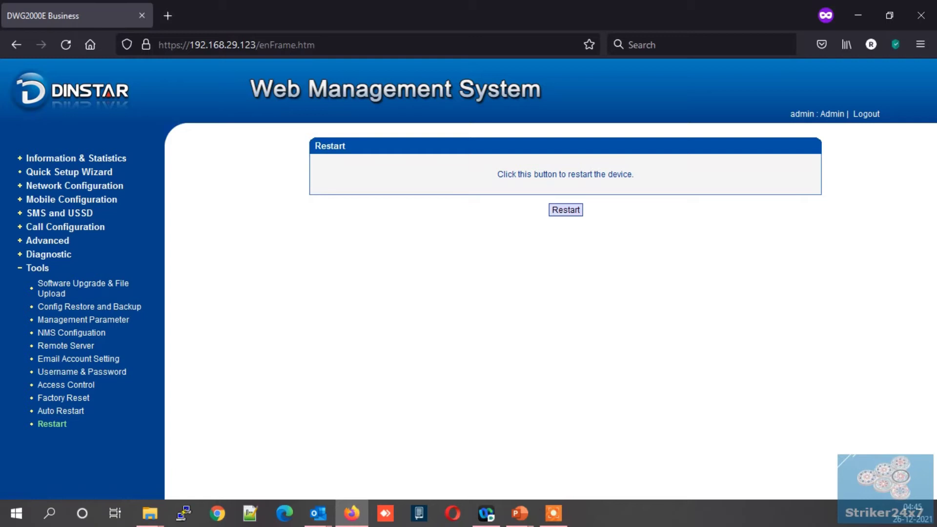
{"action": "left_click", "coordinate": [566, 210]}
{"action": "key", "text": "Return"}
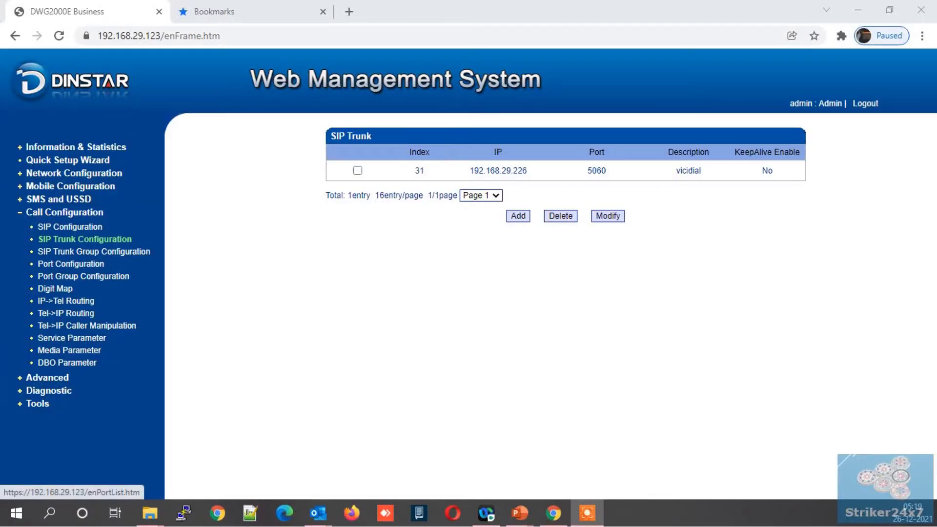
Step: Start a new port group with index 1 and description 'sim group'
{"action": "left_click", "coordinate": [85, 276]}
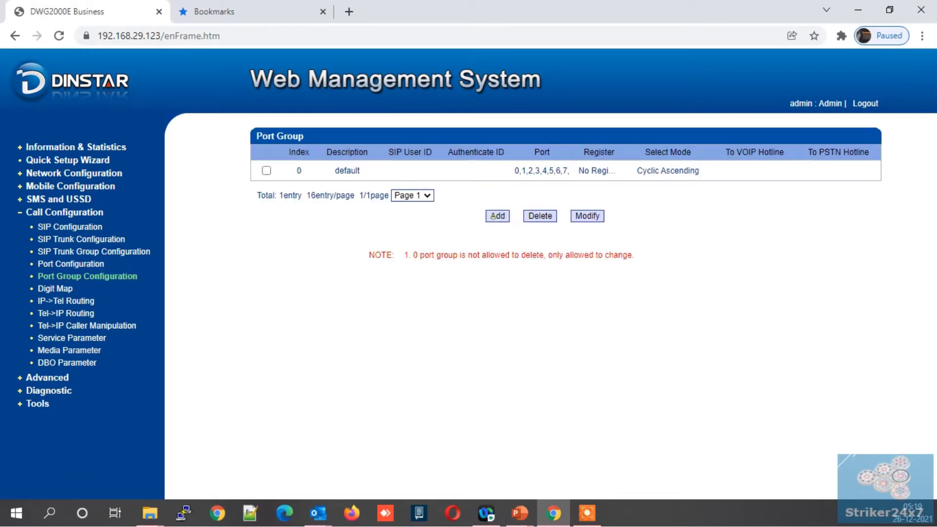
{"action": "left_click", "coordinate": [493, 215]}
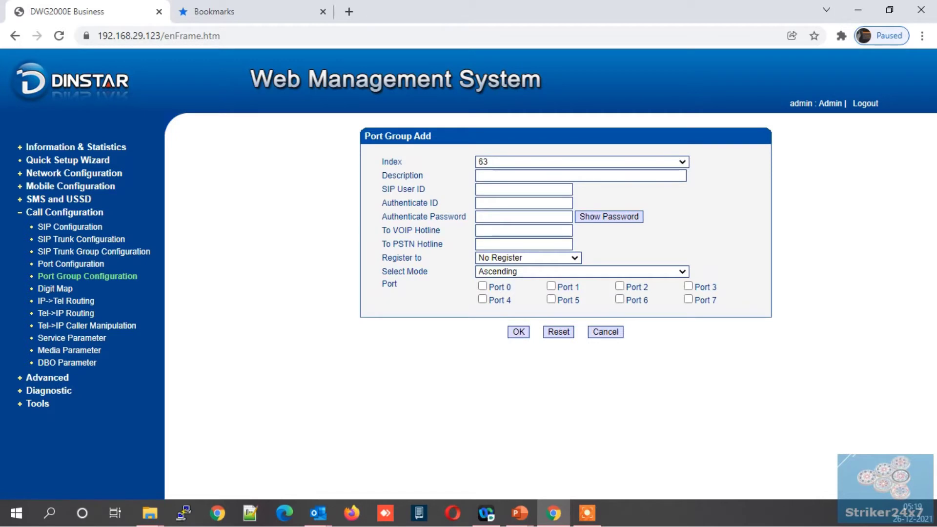
{"action": "left_click", "coordinate": [580, 161]}
{"action": "scroll", "coordinate": [576, 293], "scroll_direction": "down", "scroll_amount": 10}
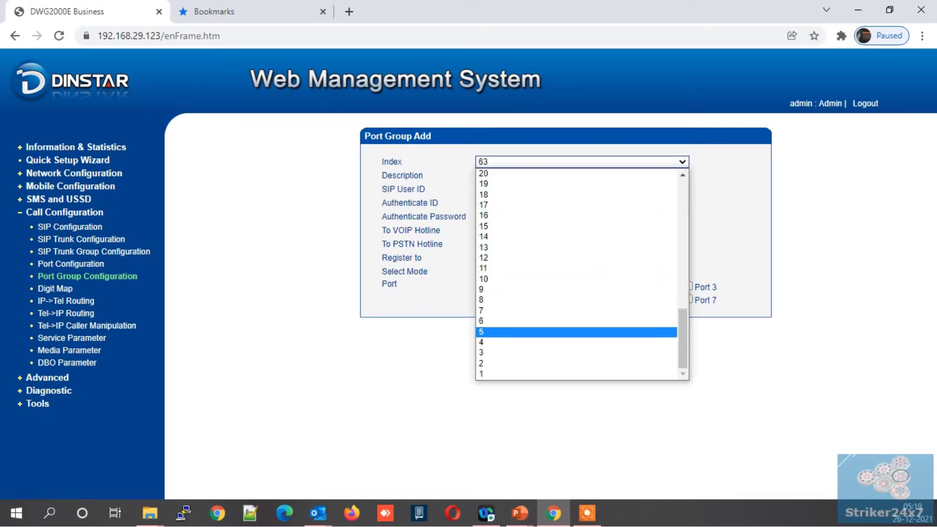
{"action": "left_click", "coordinate": [529, 374]}
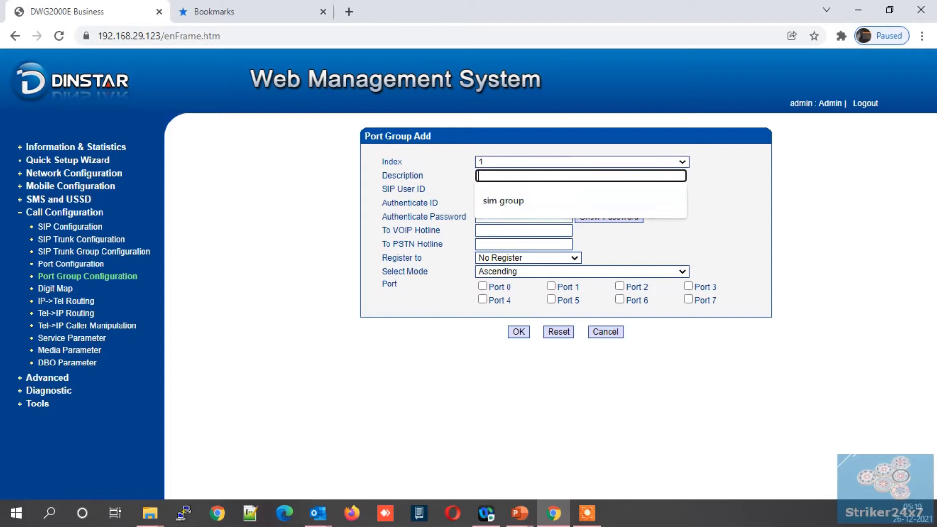
{"action": "left_click", "coordinate": [513, 176]}
{"action": "key", "text": "Down"}
{"action": "key", "text": "Return"}
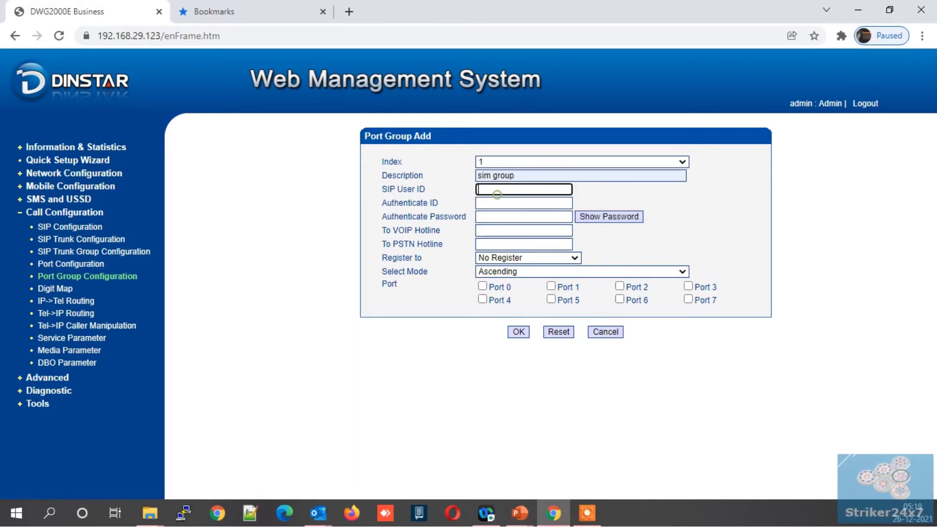
Step: Set the port group's VOIP hotline to 30003000
{"action": "left_click", "coordinate": [496, 201]}
{"action": "left_click", "coordinate": [486, 215]}
{"action": "left_click", "coordinate": [446, 227]}
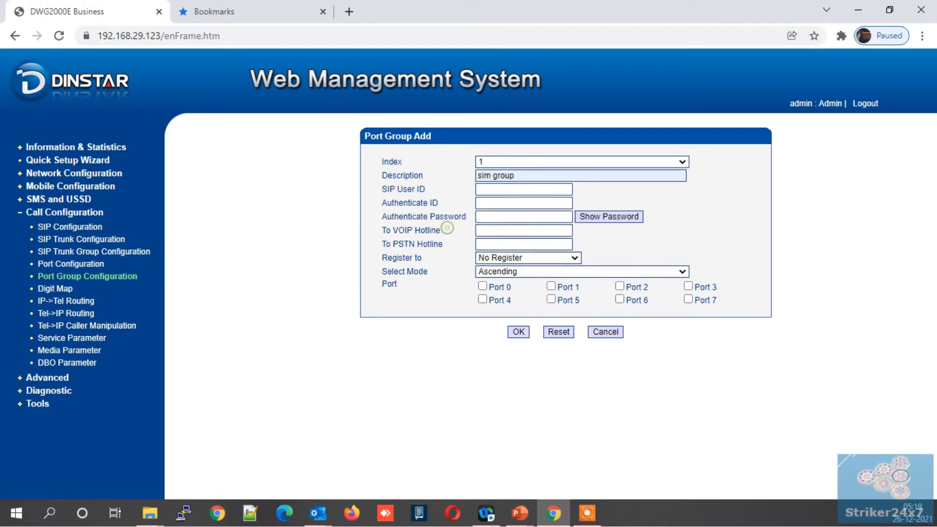
{"action": "left_click", "coordinate": [485, 231]}
{"action": "key", "text": "Down"}
{"action": "key", "text": "Down"}
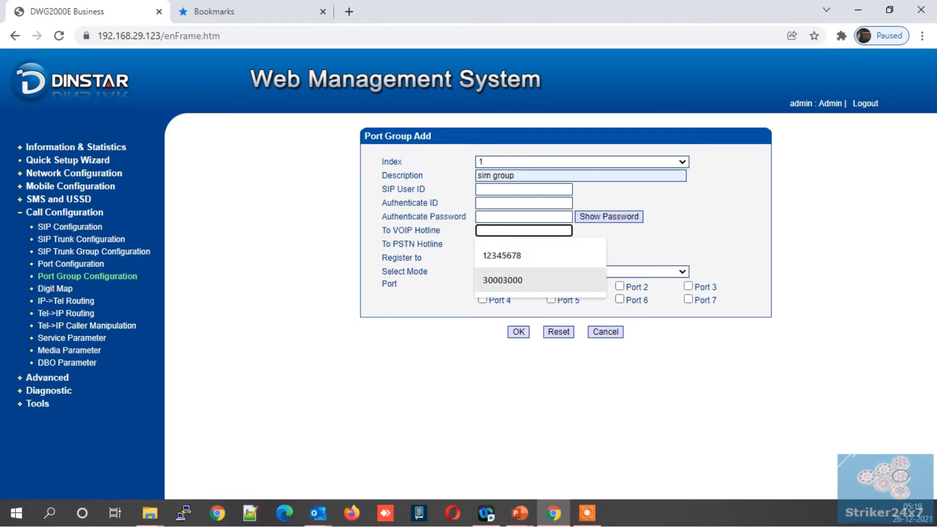
{"action": "key", "text": "Return"}
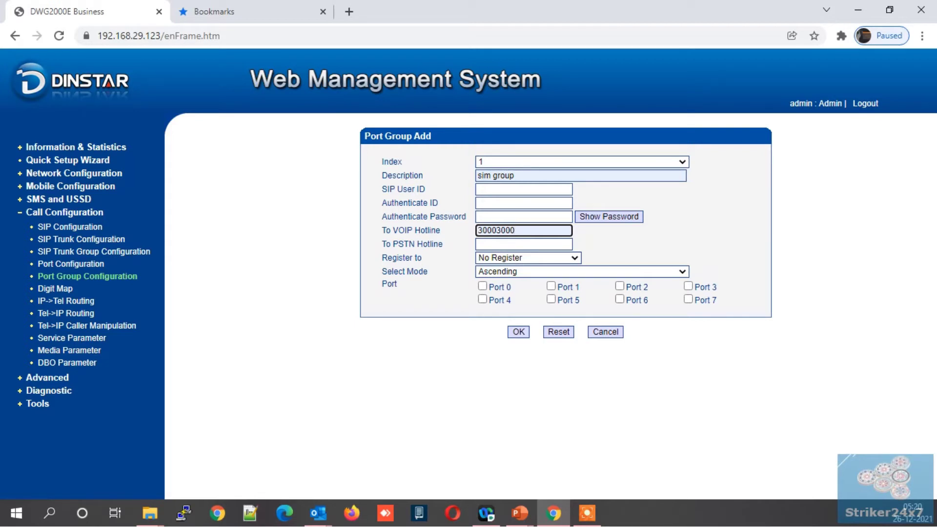
Step: Register the group to sip-trunk-31 and include ports 0, 1, 2 and 3
{"action": "left_click", "coordinate": [526, 258]}
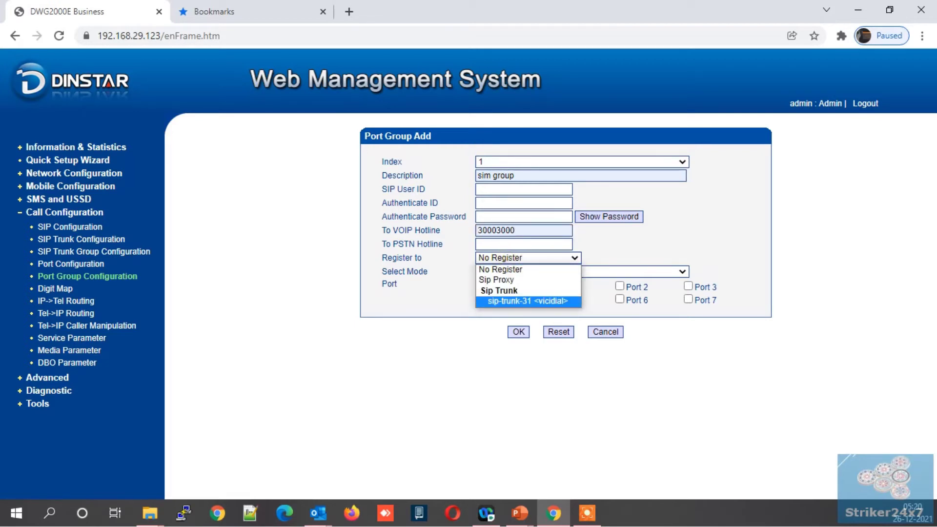
{"action": "left_click", "coordinate": [527, 301]}
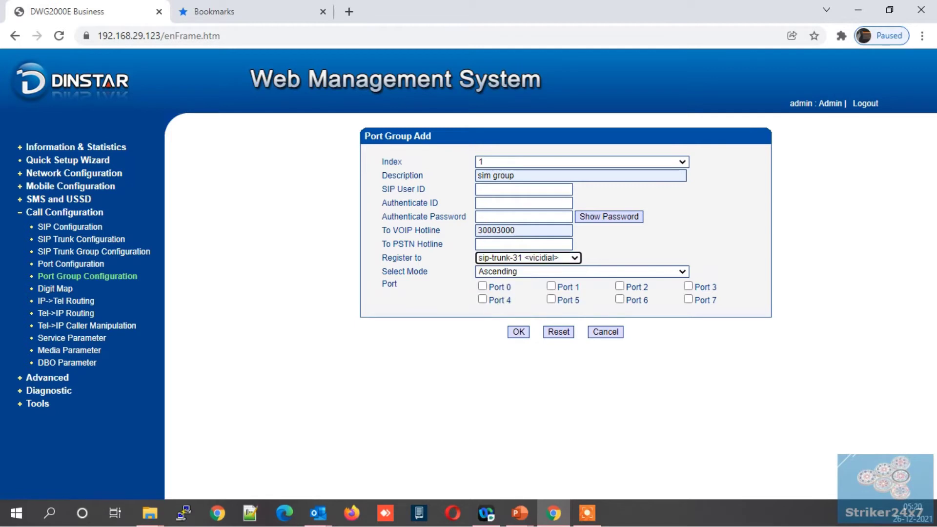
{"action": "left_click", "coordinate": [482, 286]}
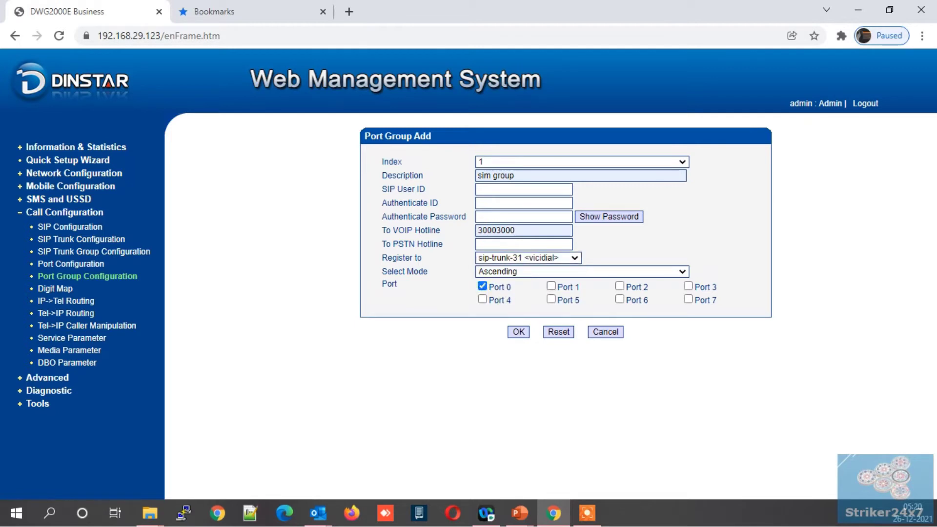
{"action": "left_click", "coordinate": [551, 286]}
{"action": "left_click", "coordinate": [620, 286]}
{"action": "left_click", "coordinate": [688, 286]}
Step: Confirm the sim group port group with OK
{"action": "left_click", "coordinate": [519, 332]}
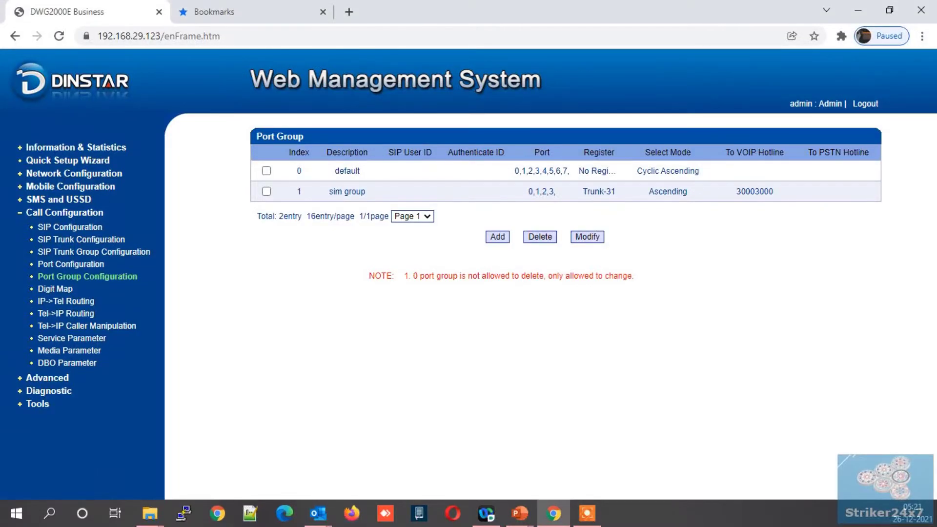
Step: Start a new IP->Tel route with index 1 and description 'outbound'
{"action": "left_click", "coordinate": [69, 300]}
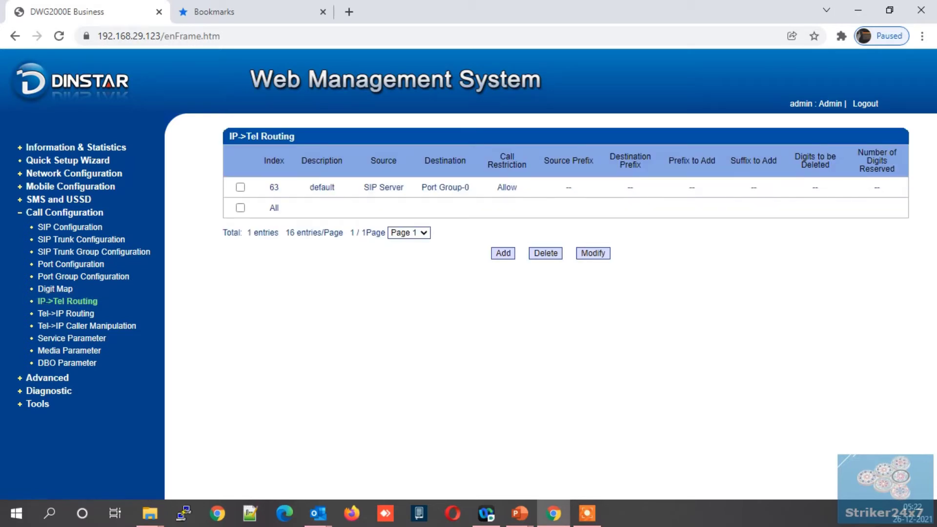
{"action": "left_click", "coordinate": [495, 251]}
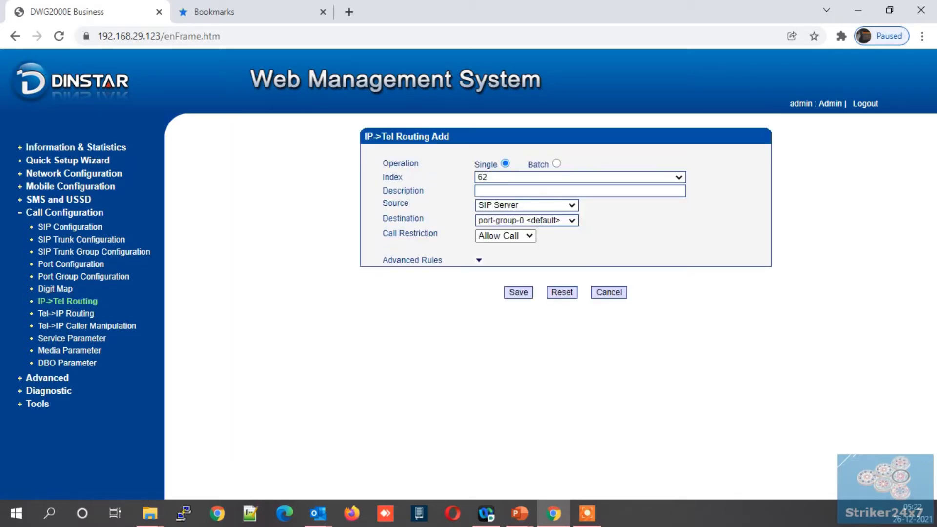
{"action": "left_click", "coordinate": [579, 177]}
{"action": "scroll", "coordinate": [576, 369], "scroll_direction": "down", "scroll_amount": 10}
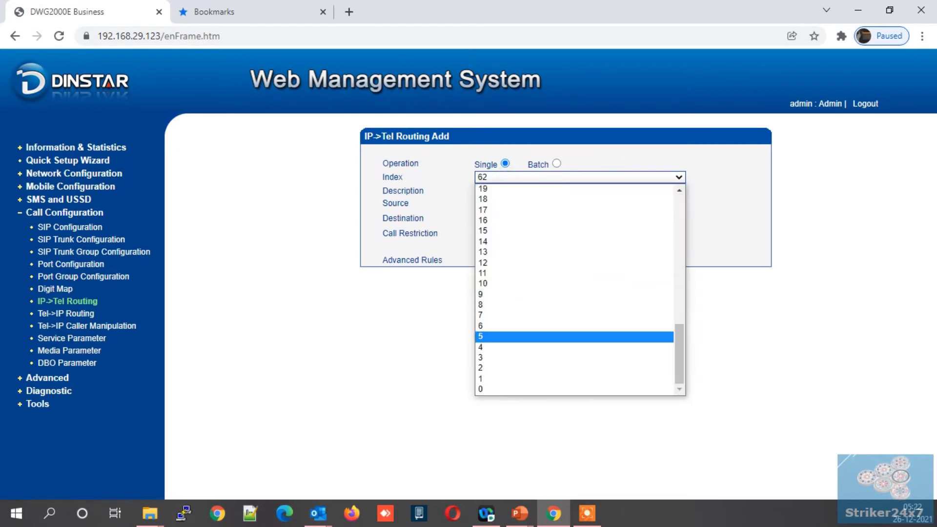
{"action": "left_click", "coordinate": [517, 378]}
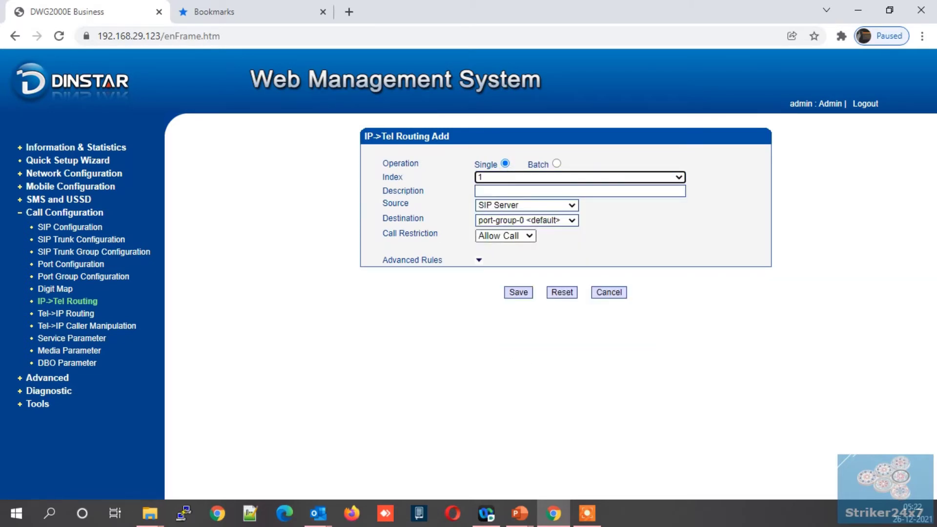
{"action": "left_click", "coordinate": [486, 191]}
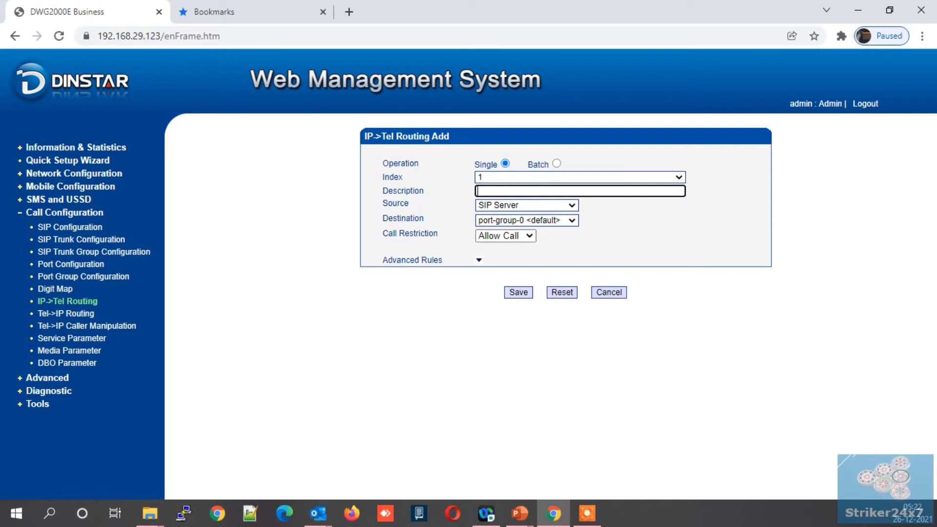
{"action": "type", "text": "outbound"}
Step: Route calls from sip-trunk-31 to port-group-1 as allowed, and save route 1
{"action": "key", "text": "Tab"}
{"action": "key", "text": "alt+Down"}
{"action": "key", "text": "Up"}
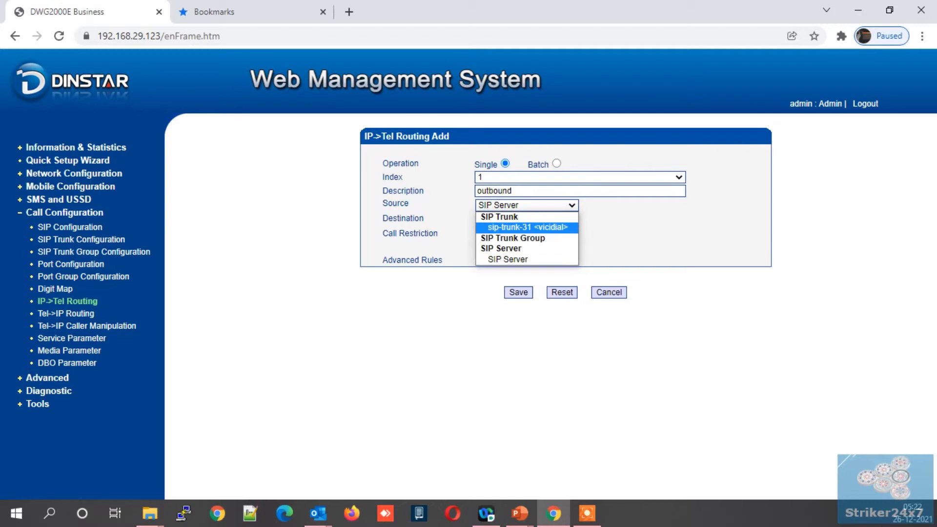
{"action": "left_click", "coordinate": [502, 227]}
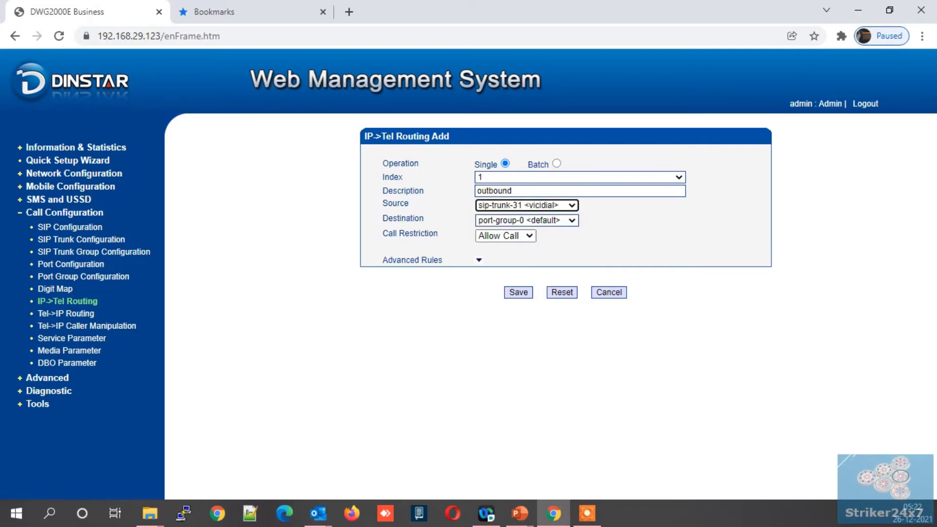
{"action": "left_click", "coordinate": [503, 220]}
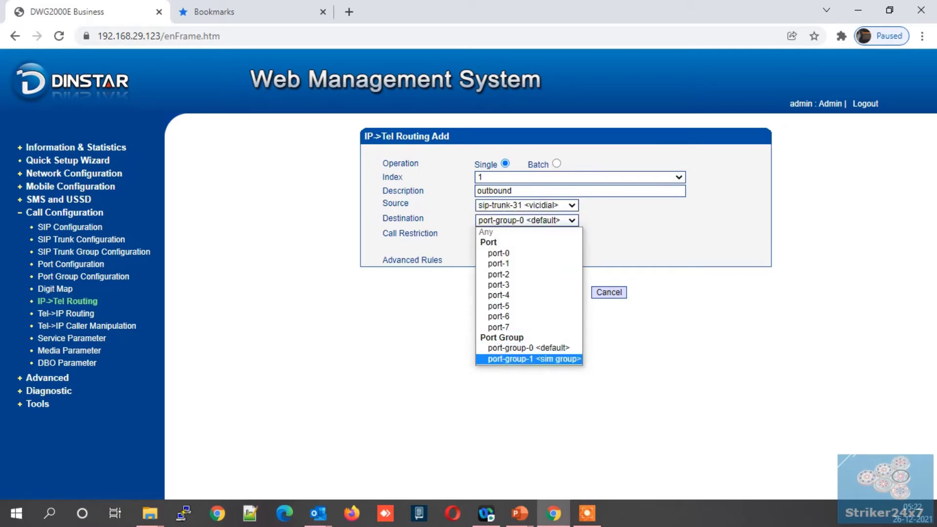
{"action": "left_click", "coordinate": [515, 359]}
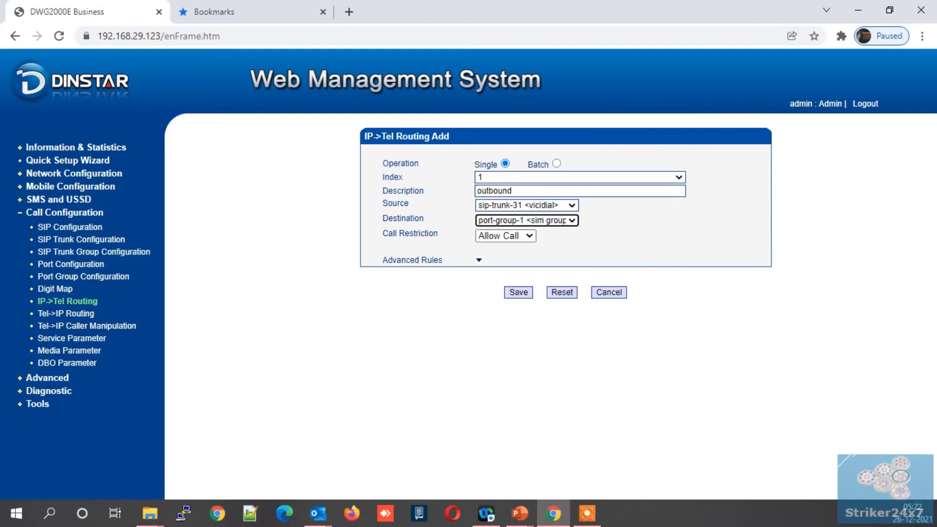
{"action": "left_click", "coordinate": [505, 236]}
{"action": "left_click", "coordinate": [503, 245]}
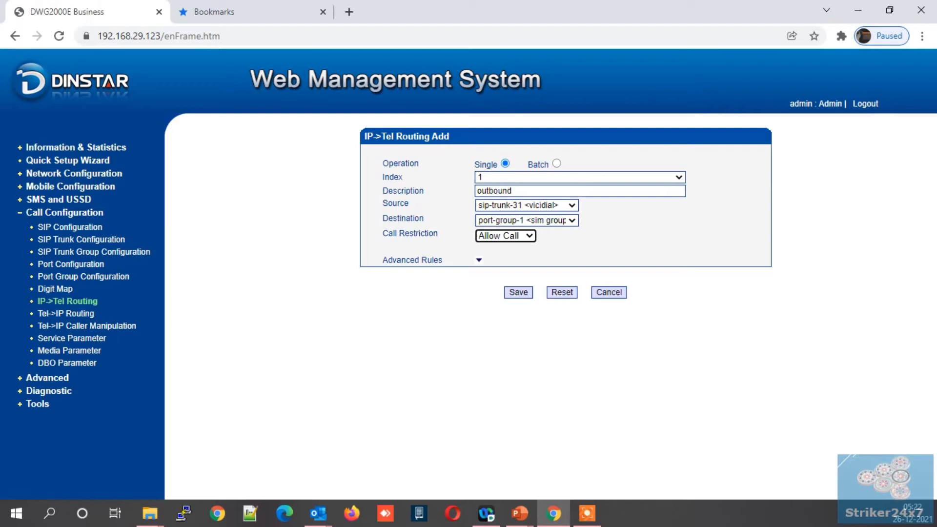
{"action": "left_click", "coordinate": [478, 259]}
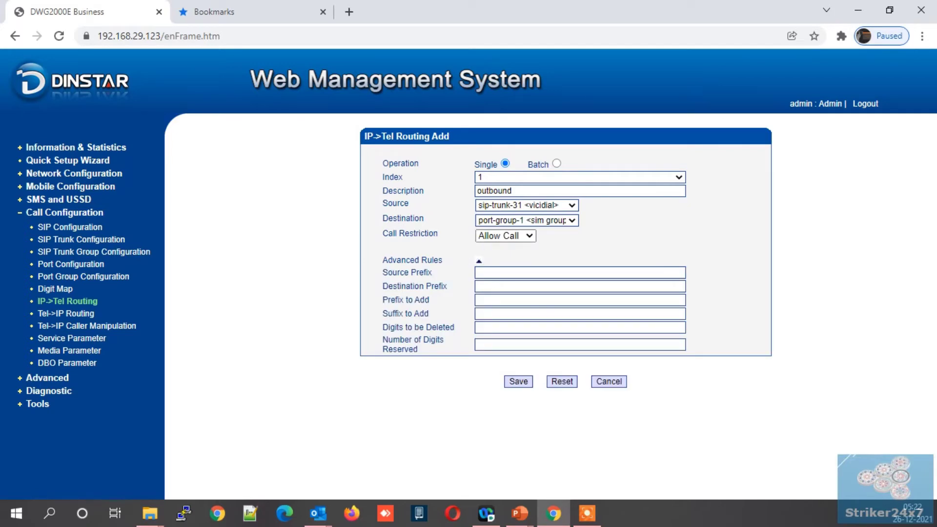
{"action": "left_click", "coordinate": [478, 259]}
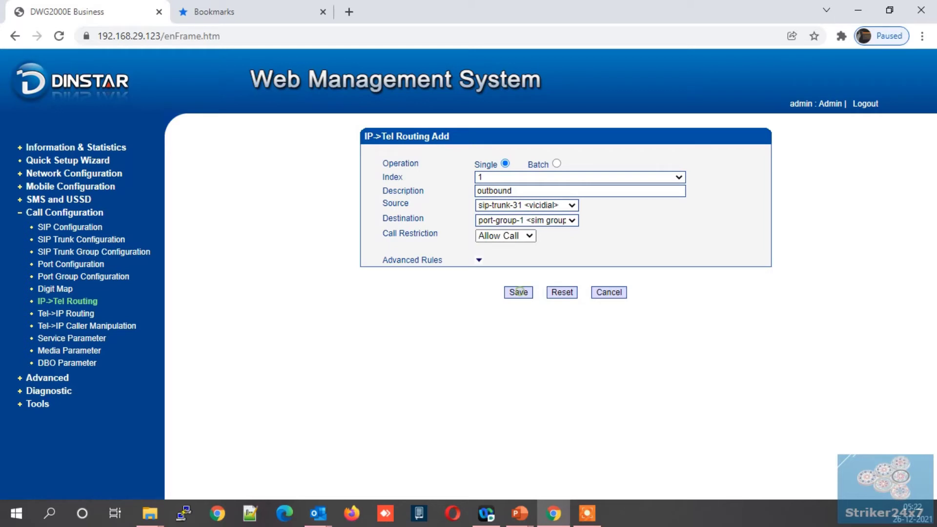
{"action": "left_click", "coordinate": [518, 291]}
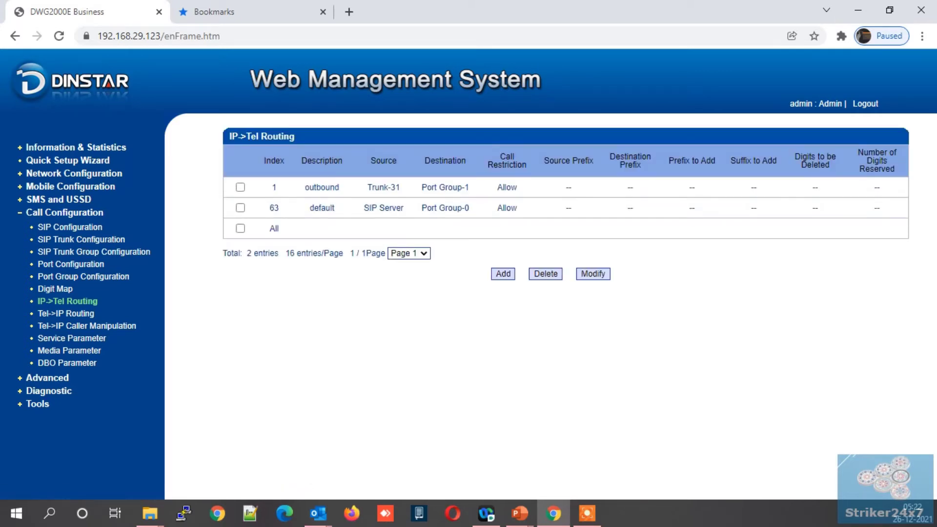
Step: Start a new Tel->IP route with index 1 and description 'inbound'
{"action": "left_click", "coordinate": [73, 313]}
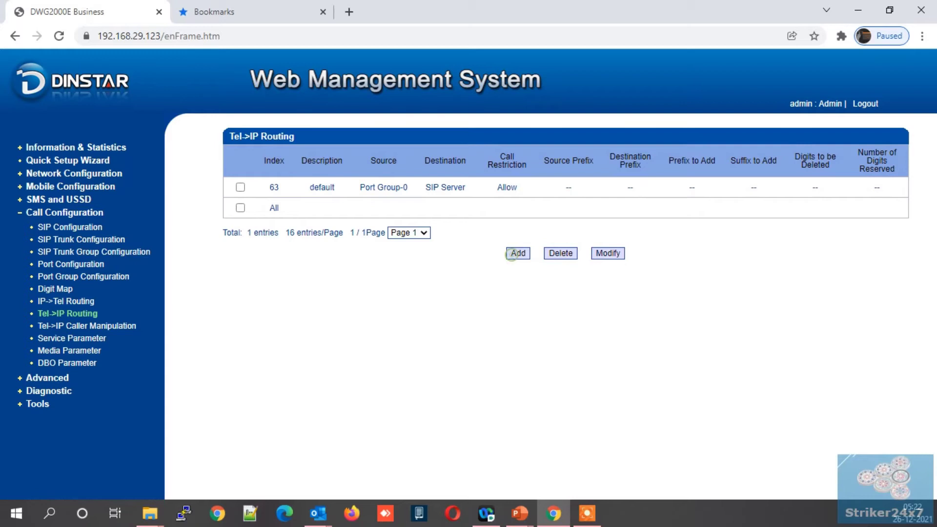
{"action": "left_click", "coordinate": [513, 253]}
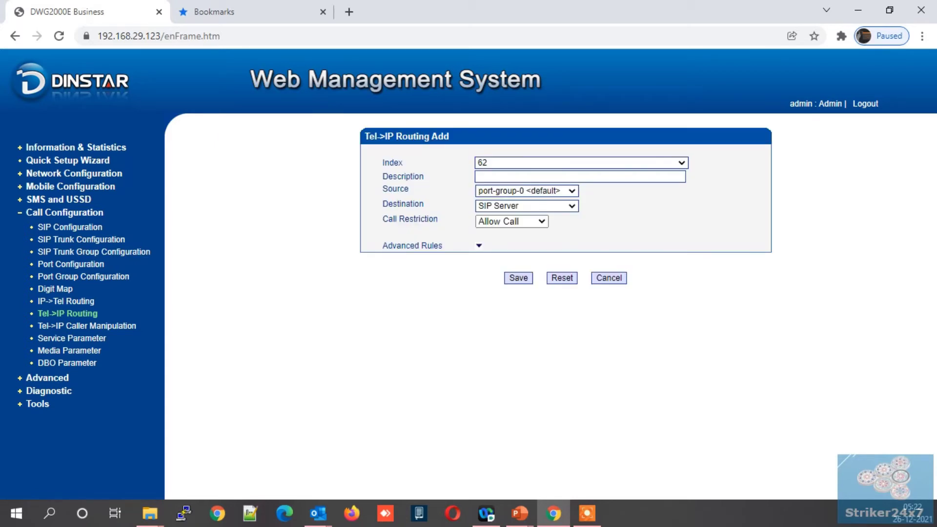
{"action": "left_click", "coordinate": [523, 162]}
{"action": "scroll", "coordinate": [561, 293], "scroll_direction": "down", "scroll_amount": 15}
{"action": "left_click", "coordinate": [518, 369]}
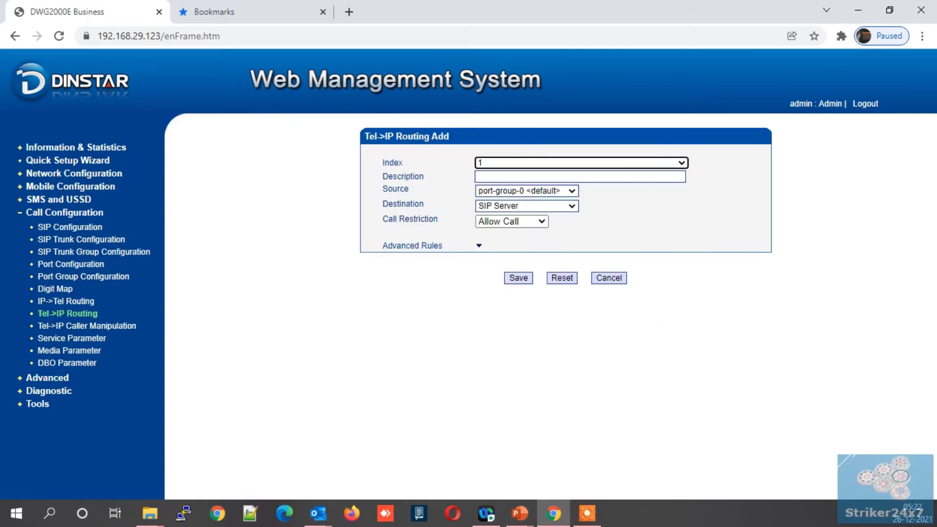
{"action": "left_click", "coordinate": [505, 176]}
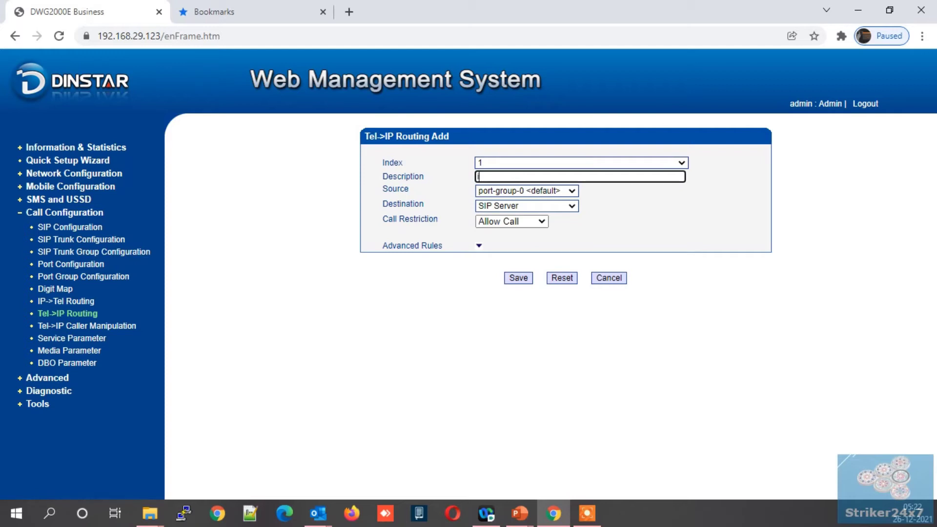
{"action": "type", "text": "inbound"}
Step: Route calls from port-group-1 to sip-trunk-31 <vicidial> and save the route
{"action": "left_click", "coordinate": [526, 190]}
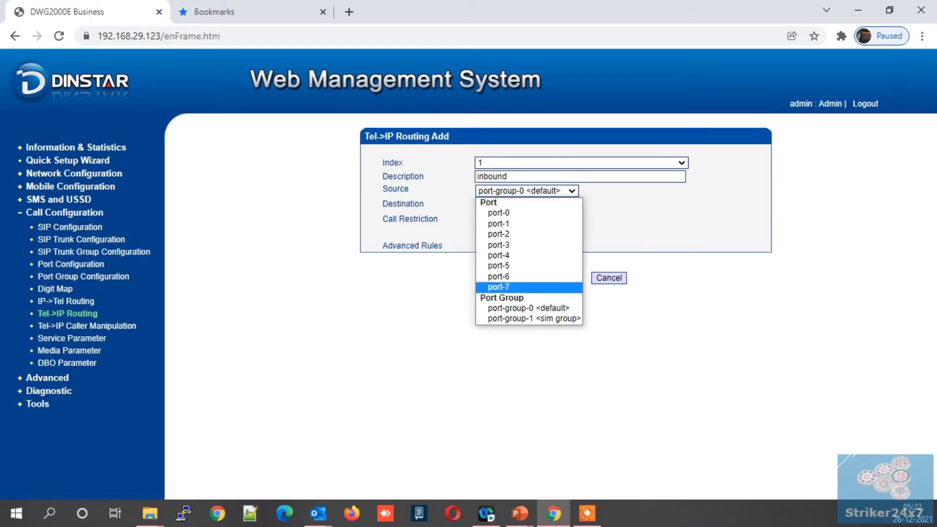
{"action": "left_click", "coordinate": [507, 319]}
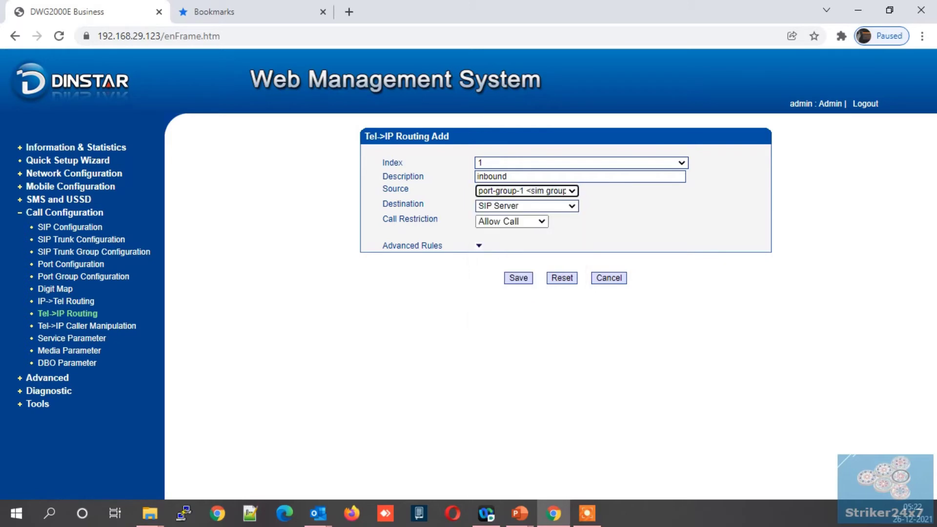
{"action": "left_click", "coordinate": [526, 205]}
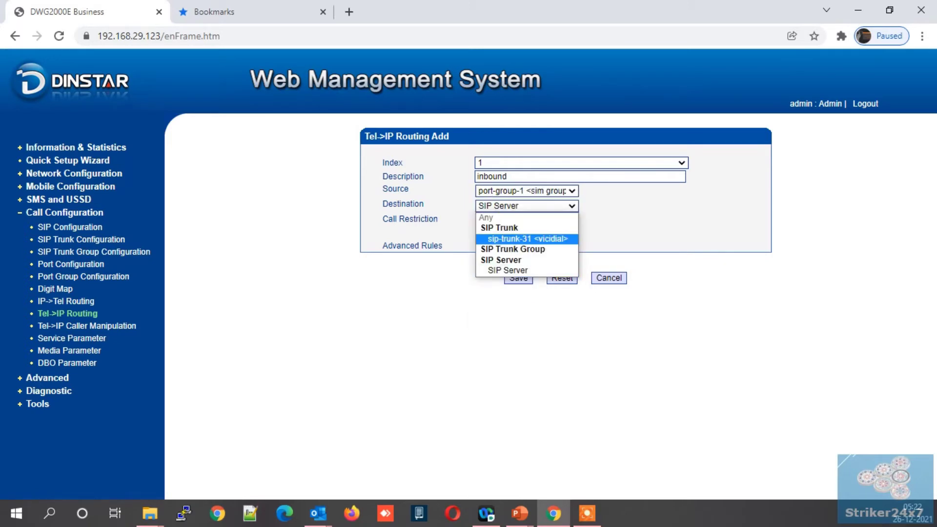
{"action": "left_click", "coordinate": [527, 239]}
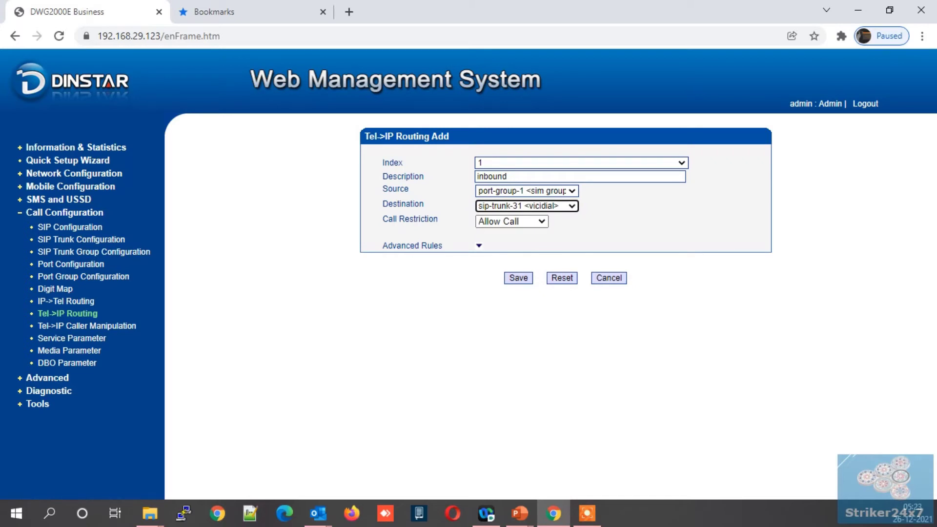
{"action": "left_click", "coordinate": [479, 246]}
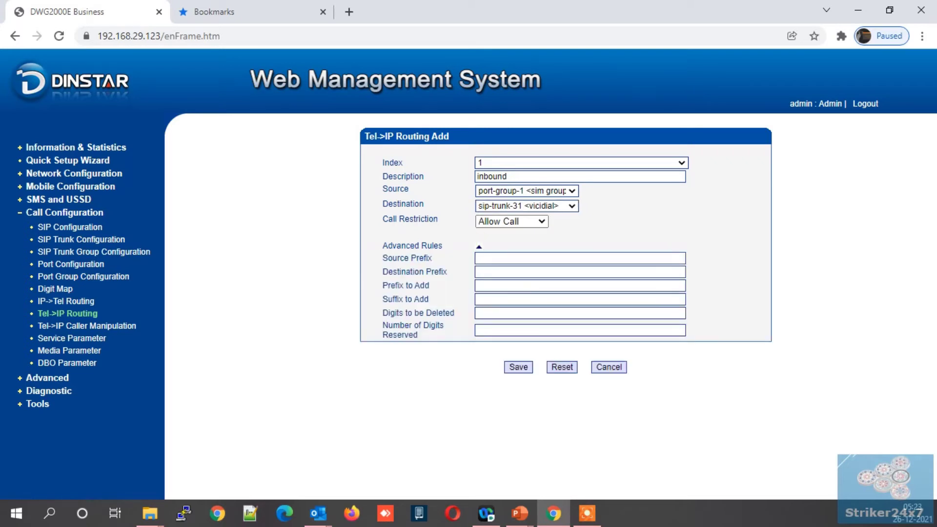
{"action": "left_click", "coordinate": [479, 246]}
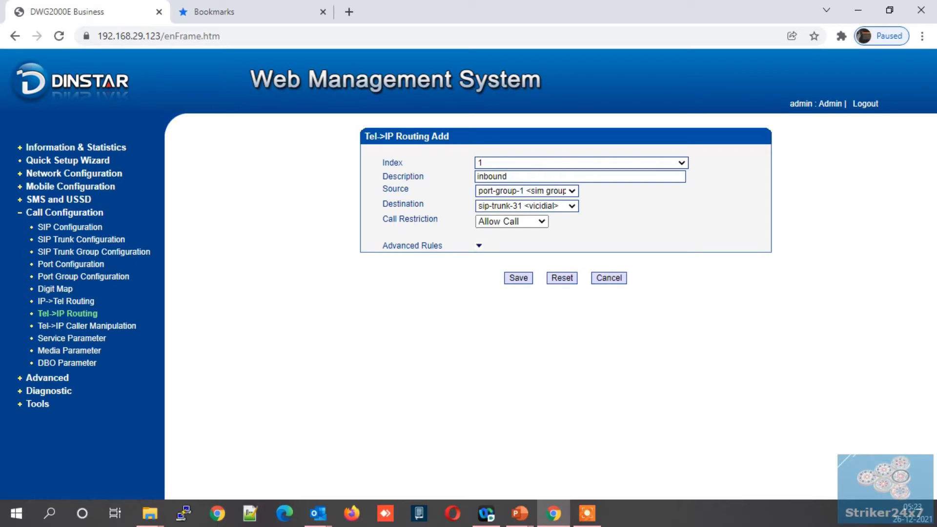
{"action": "left_click", "coordinate": [518, 277]}
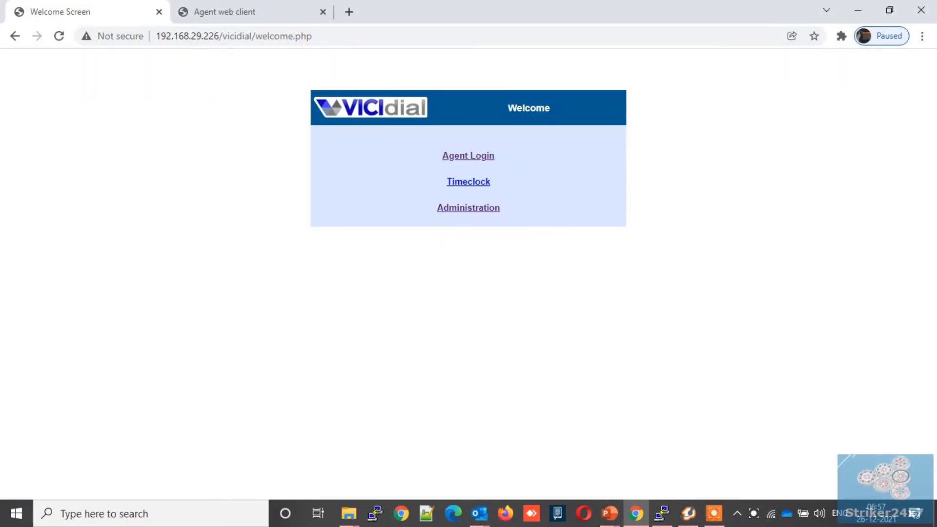
Step: Begin a new carrier in VICIdial Admin with carrier ID and name 'dinstar'
{"action": "left_click", "coordinate": [454, 207]}
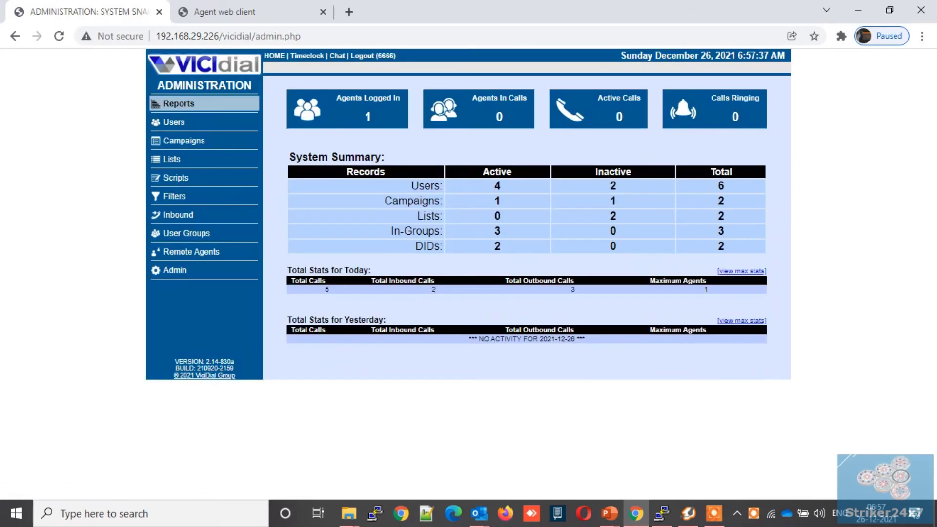
{"action": "left_click", "coordinate": [181, 269]}
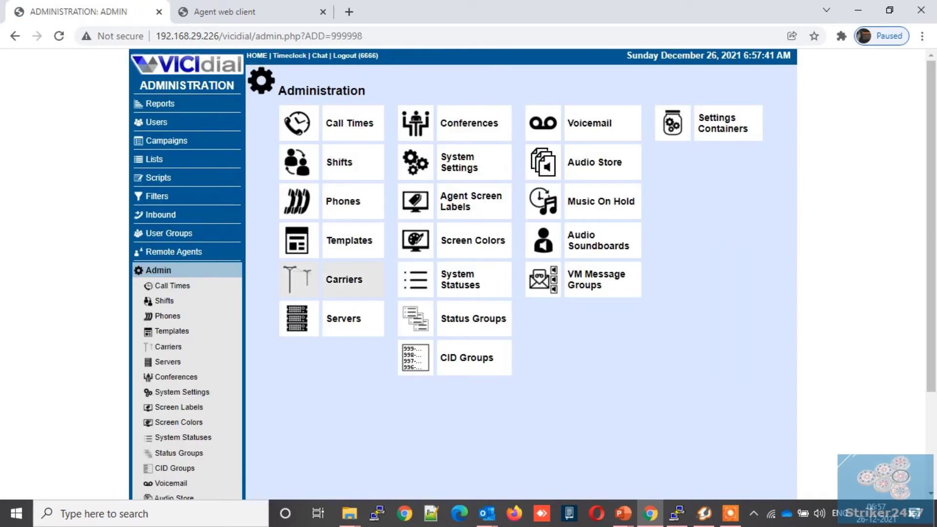
{"action": "left_click", "coordinate": [345, 286]}
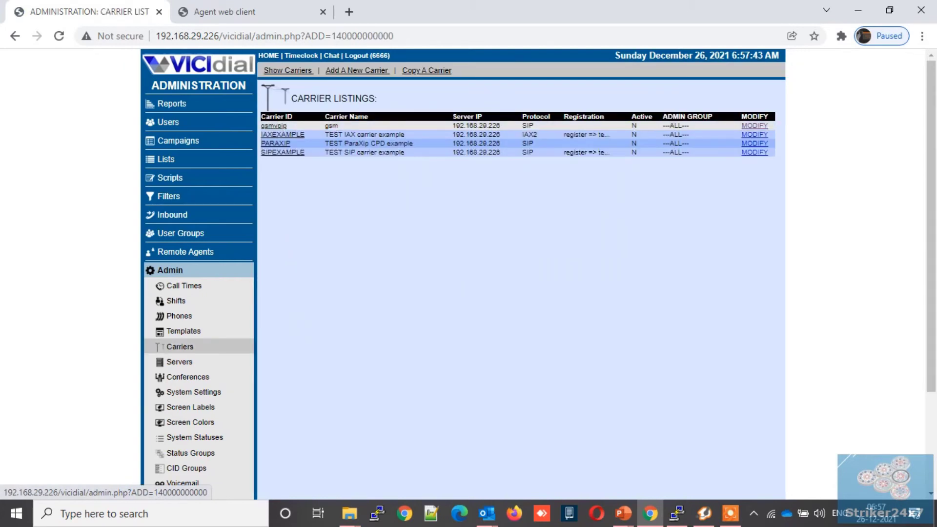
{"action": "left_click", "coordinate": [357, 70]}
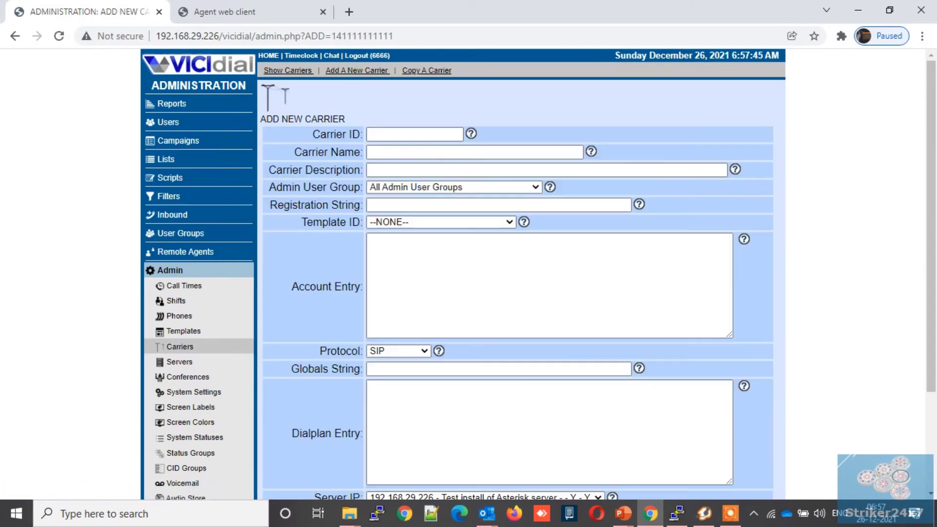
{"action": "left_click", "coordinate": [410, 136]}
{"action": "type", "text": "dinstar"}
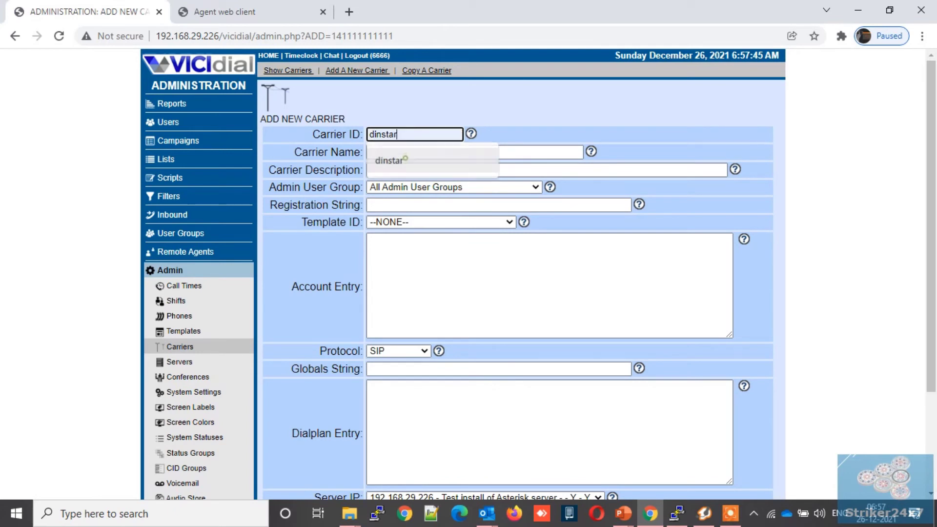
{"action": "left_click", "coordinate": [406, 160]}
{"action": "left_click", "coordinate": [404, 152]}
{"action": "type", "text": "dinstar"}
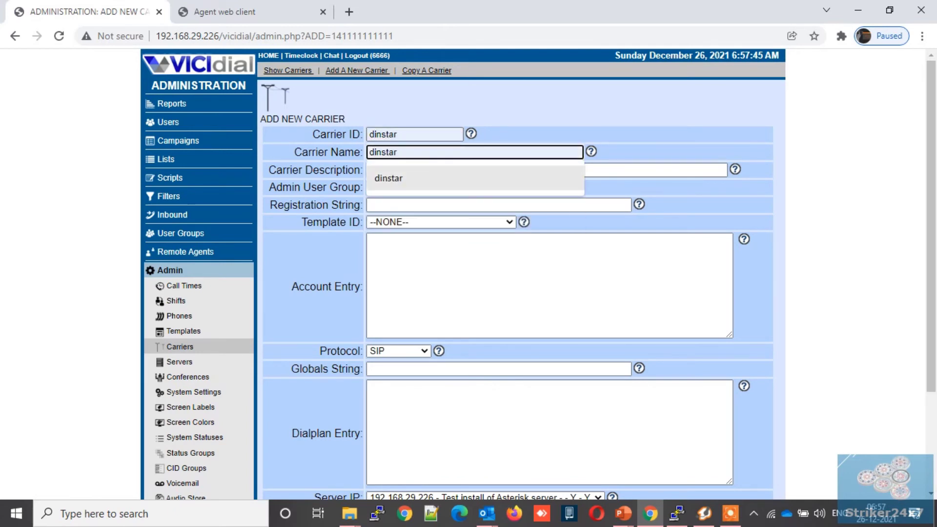
{"action": "left_click", "coordinate": [403, 174]}
Step: Enter [dinstar], type=friend, host=192.168.29.123, context=trunkinbound and dtmfmode=rfc2833 in the account entry
{"action": "left_click", "coordinate": [371, 242]}
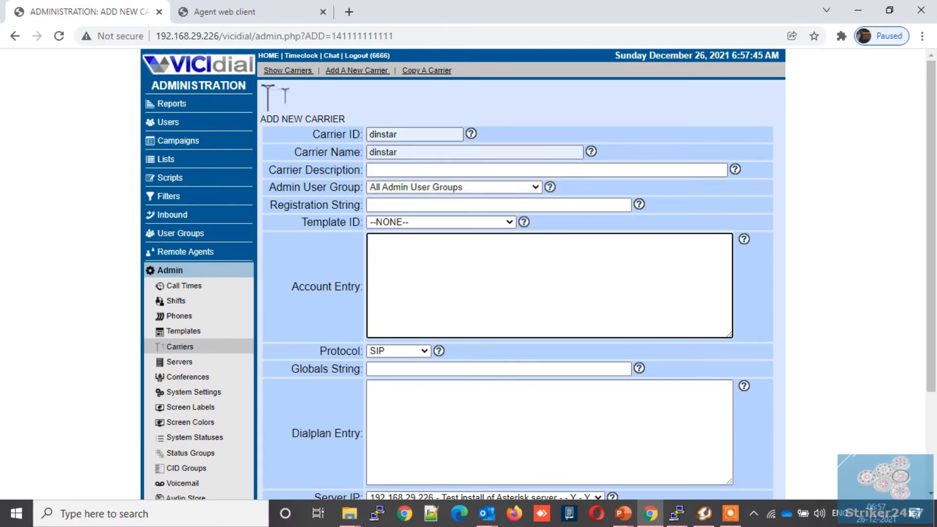
{"action": "type", "text": "[dinstar]"}
{"action": "key", "text": "Return"}
{"action": "type", "text": "type="}
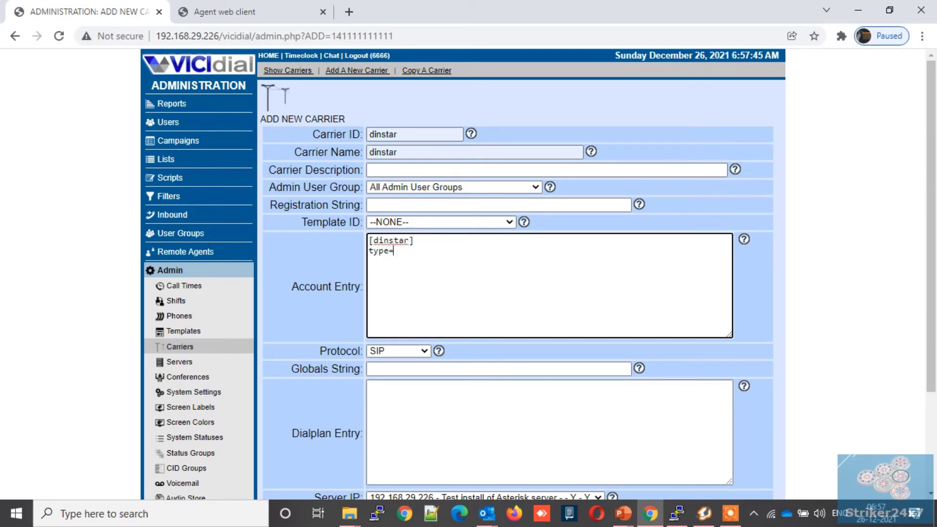
{"action": "type", "text": "friend"}
{"action": "key", "text": "Return"}
{"action": "type", "text": "host=192.168.29"}
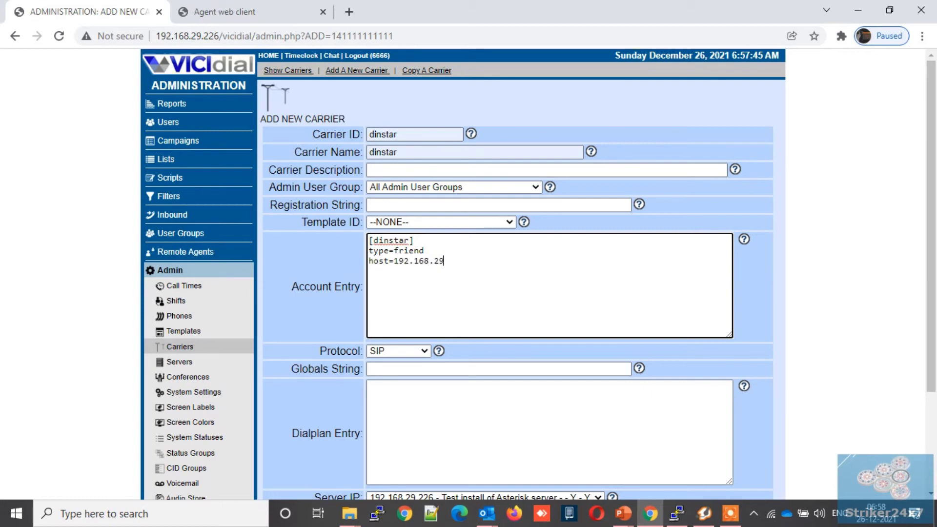
{"action": "type", "text": ".123"}
{"action": "key", "text": "Return"}
{"action": "type", "text": "context=trunkinbound"}
{"action": "key", "text": "Return"}
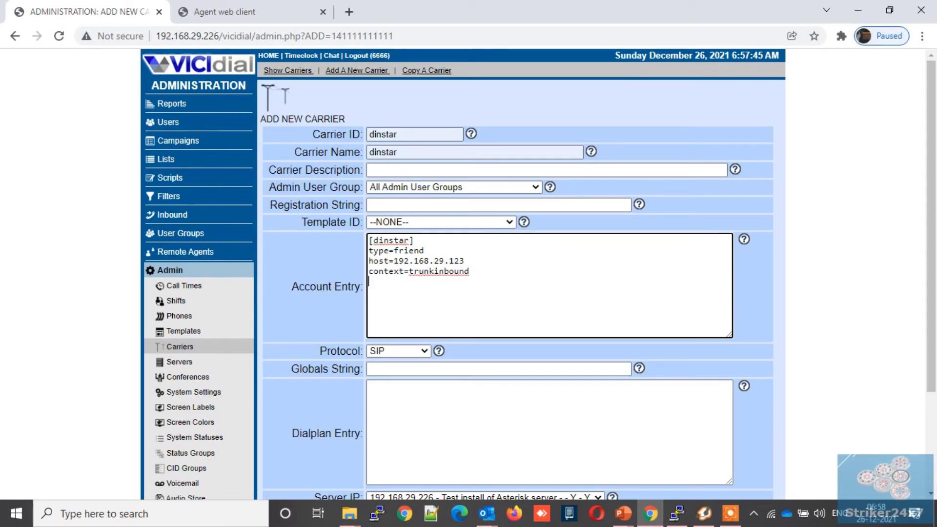
{"action": "type", "text": "dtmfmode=rfc2833"}
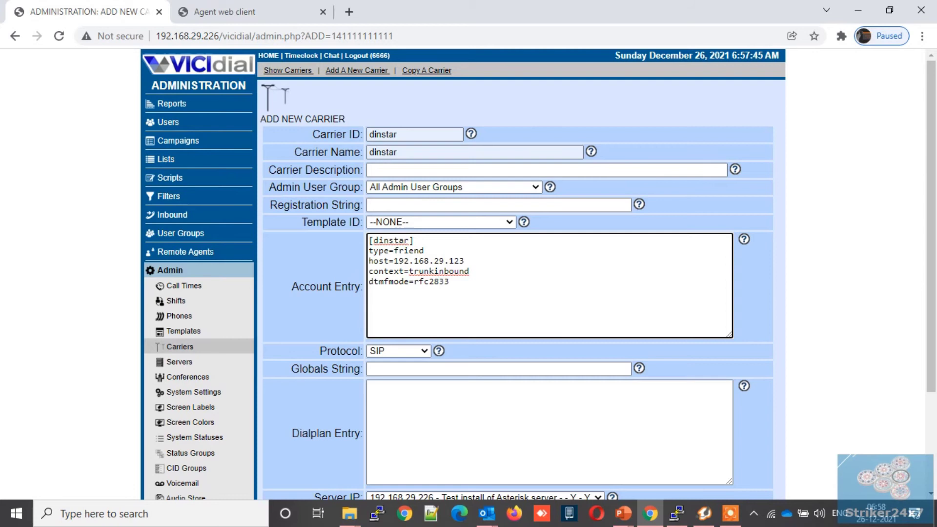
Step: Finish the account entry with disallow=all, allow=ulaw,alaw,gsm and insecure=port
{"action": "key", "text": "Return"}
{"action": "type", "text": "disqllo"}
{"action": "key", "text": "BackSpace"}
{"action": "key", "text": "BackSpace"}
{"action": "key", "text": "BackSpace"}
{"action": "key", "text": "BackSpace"}
{"action": "type", "text": "allow=all"}
{"action": "key", "text": "Return"}
{"action": "type", "text": "all"}
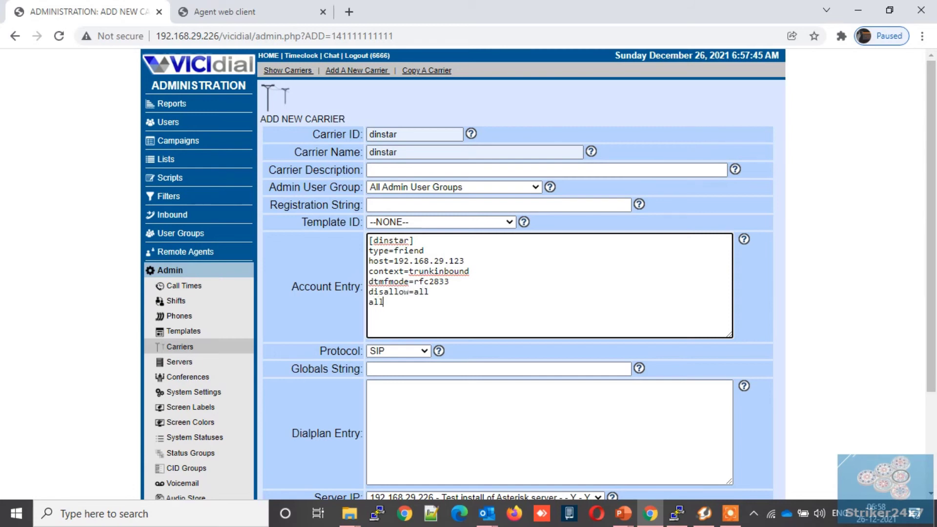
{"action": "type", "text": "ow=ulaw,alaw,gsm"}
{"action": "key", "text": "Return"}
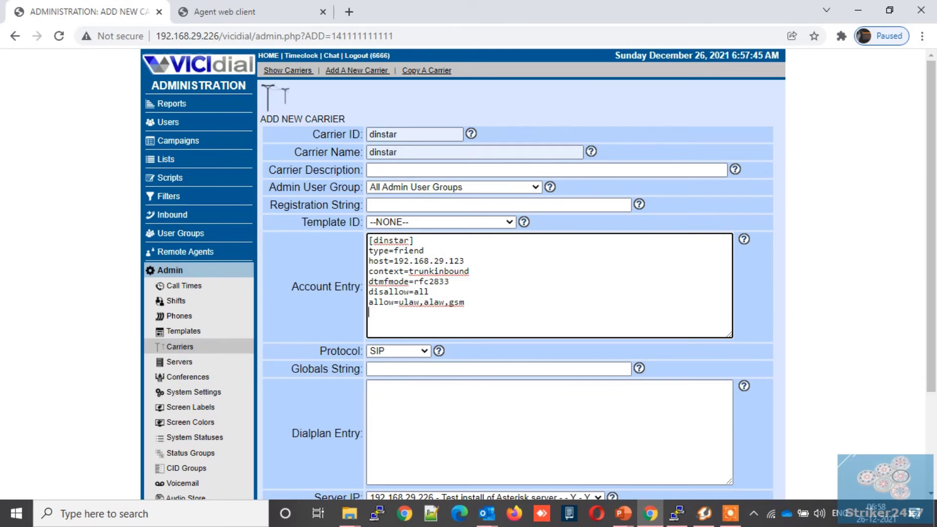
{"action": "key", "text": "alt+Tab"}
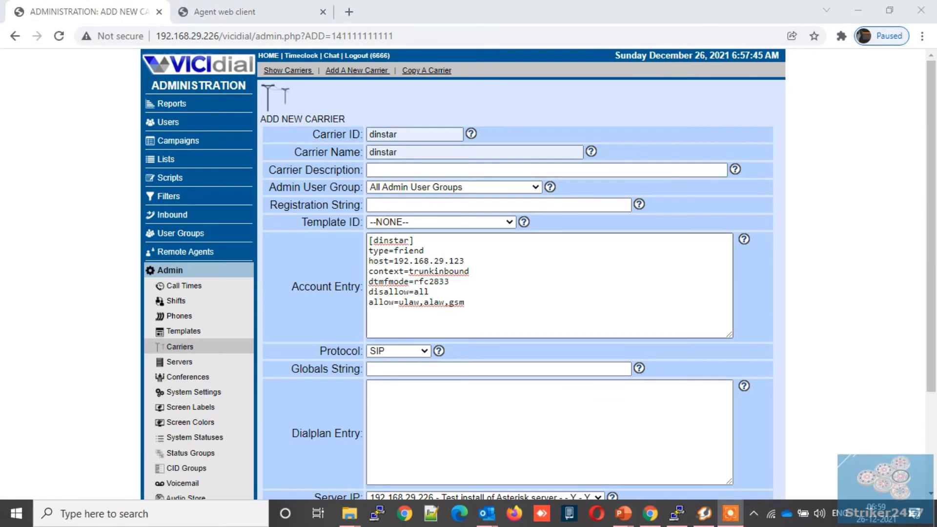
{"action": "type", "text": "ina"}
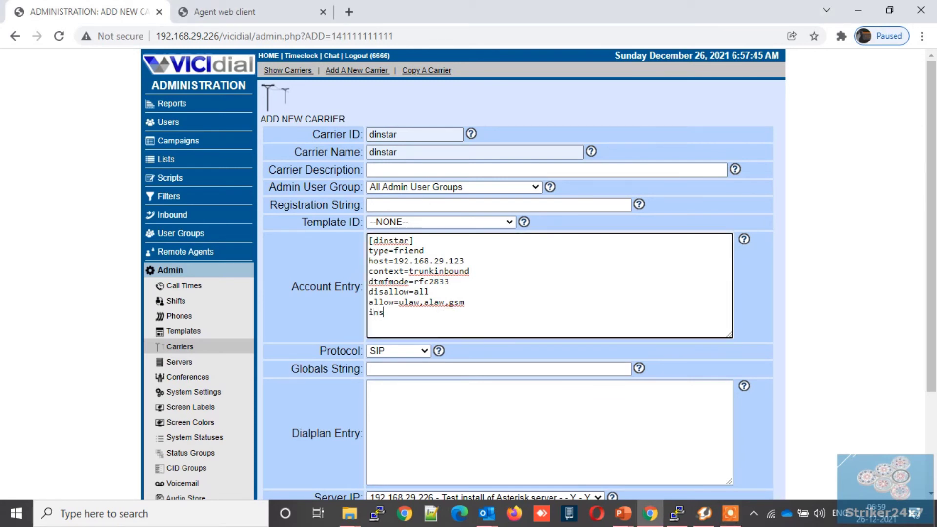
{"action": "type", "text": "ecure=port"}
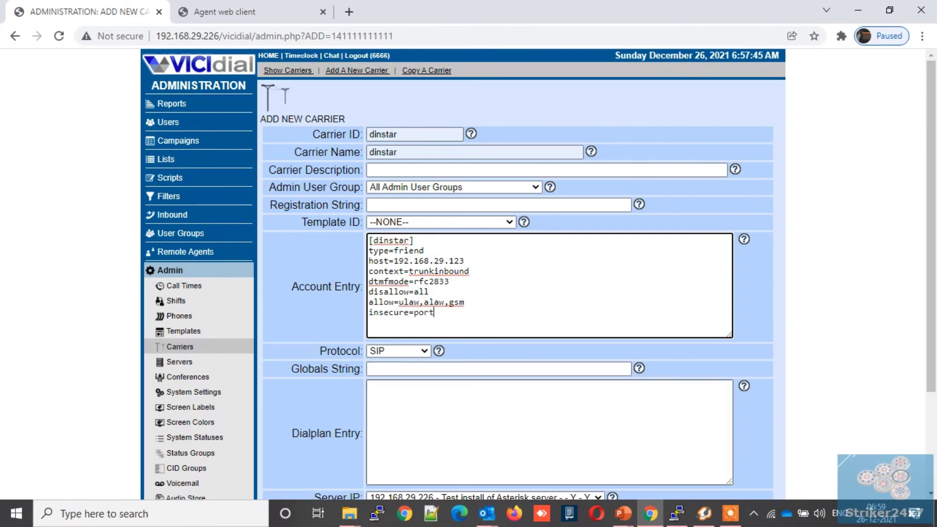
{"action": "key", "text": "Tab"}
{"action": "key", "text": "Tab"}
{"action": "key", "text": "Tab"}
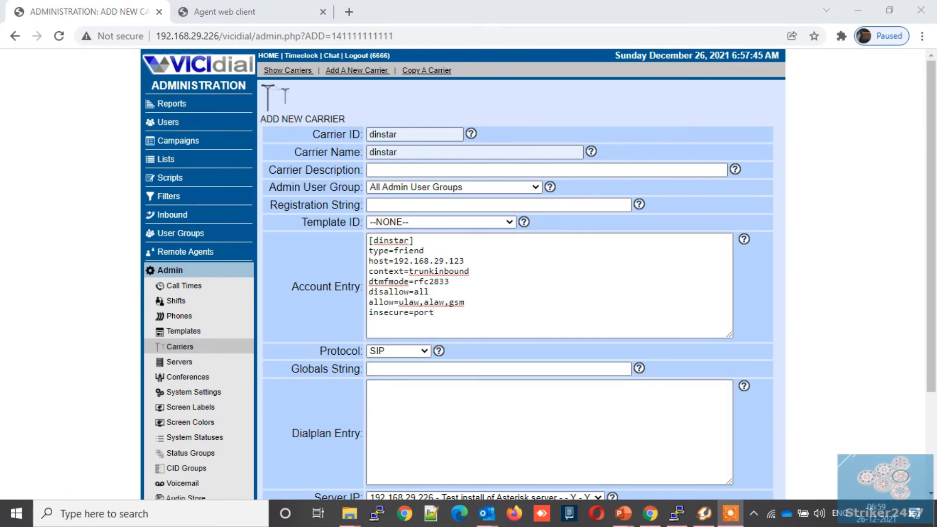
Step: Paste the _9X. outbound dialplan lines into Dialplan Entry and submit the dinstar carrier
{"action": "scroll", "coordinate": [517, 273], "scroll_direction": "down", "scroll_amount": 2}
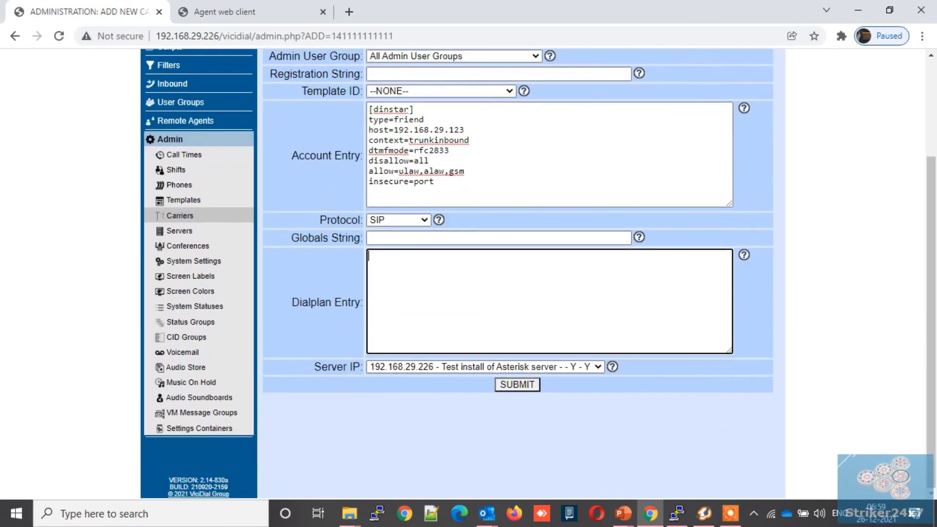
{"action": "type", "text": "exten => _9X.,1,AGI(agi://127.0.0.1:4577/call_log) exten => _9X.,n,Dial(SIP/dinstar/${EXTEN:1},,Tto) exten => _9X.,n,Hangup()"}
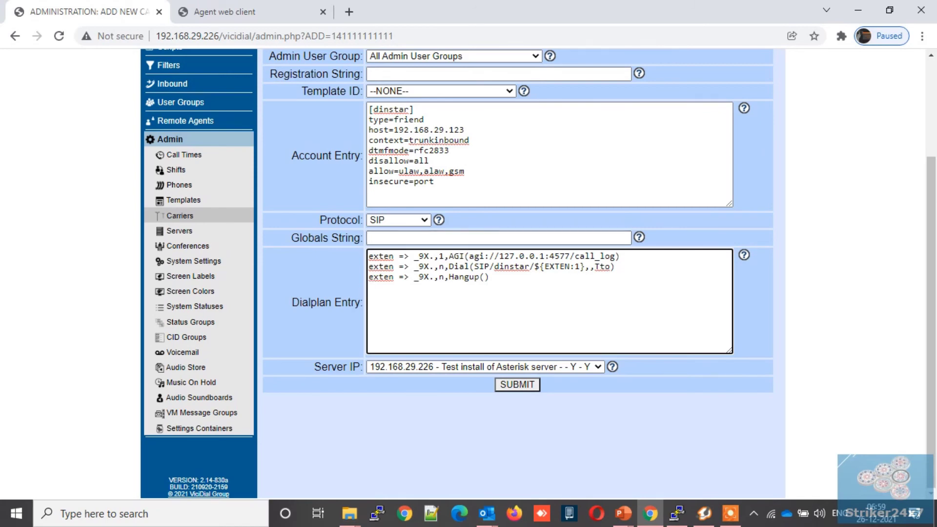
{"action": "left_click", "coordinate": [527, 384]}
Step: Set the dinstar carrier's Active status to Y and save it
{"action": "scroll", "coordinate": [529, 384], "scroll_direction": "down", "scroll_amount": 3}
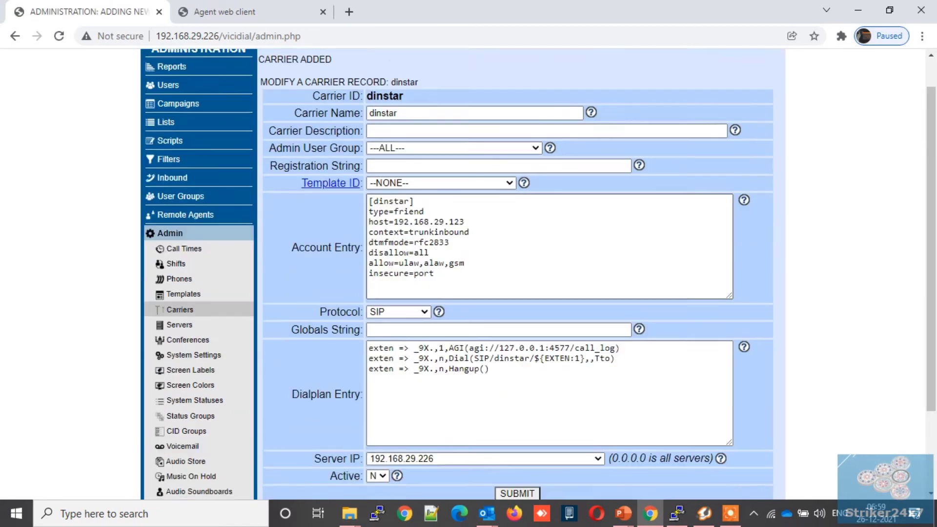
{"action": "left_click", "coordinate": [378, 376]}
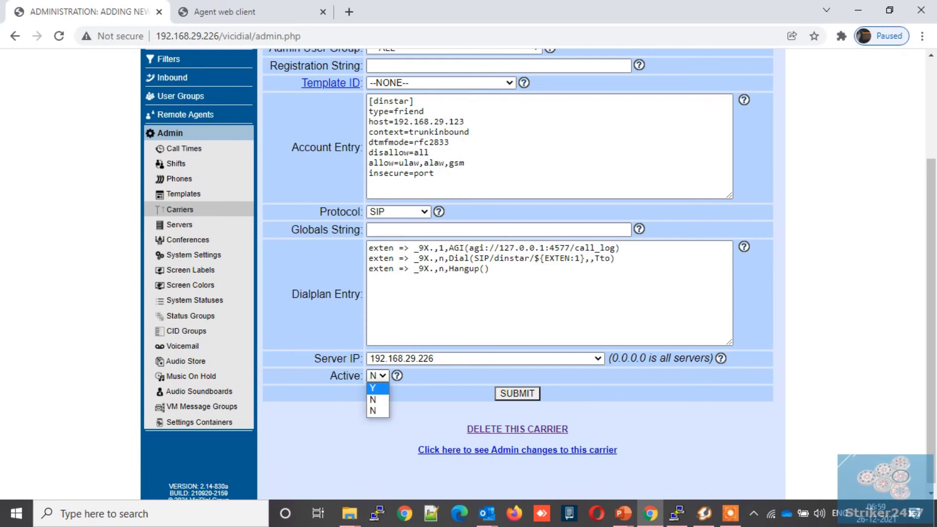
{"action": "left_click", "coordinate": [379, 388]}
{"action": "left_click", "coordinate": [517, 393]}
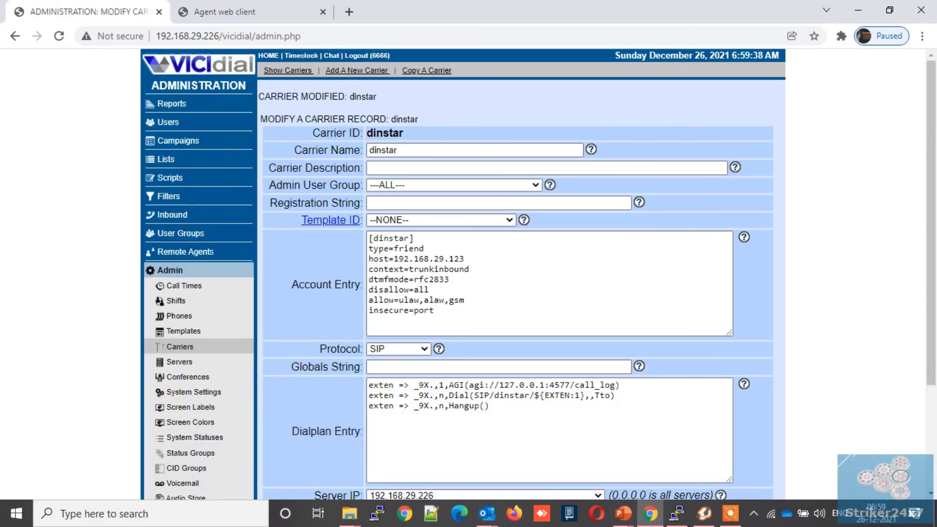
{"action": "left_click", "coordinate": [677, 513]}
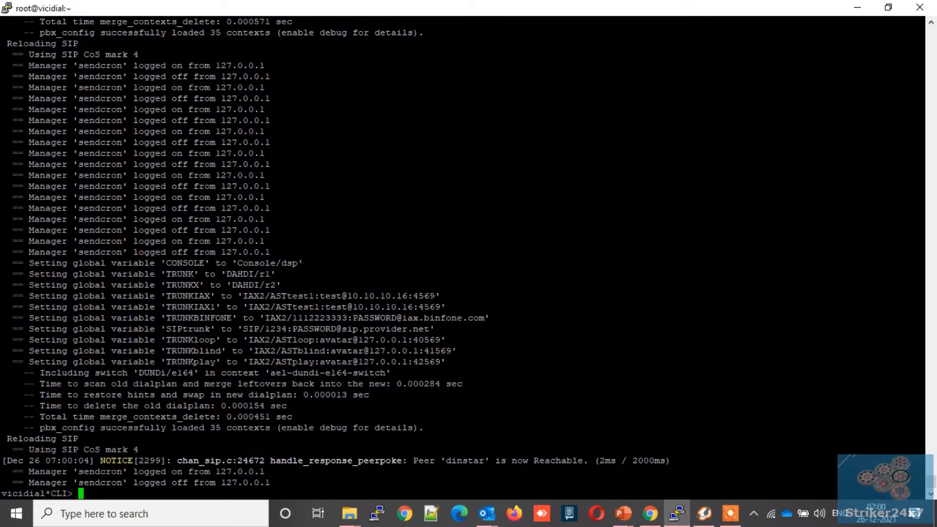
{"action": "left_click_drag", "start_coordinate": [413, 461], "coordinate": [588, 460]}
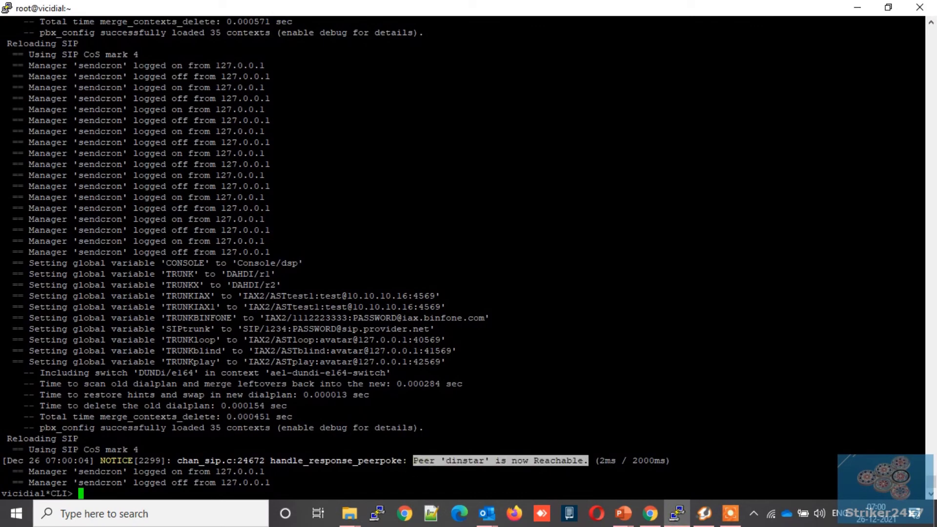
{"action": "type", "text": "sip show p"}
{"action": "key", "text": "Tab"}
{"action": "type", "text": "s"}
{"action": "key", "text": "Return"}
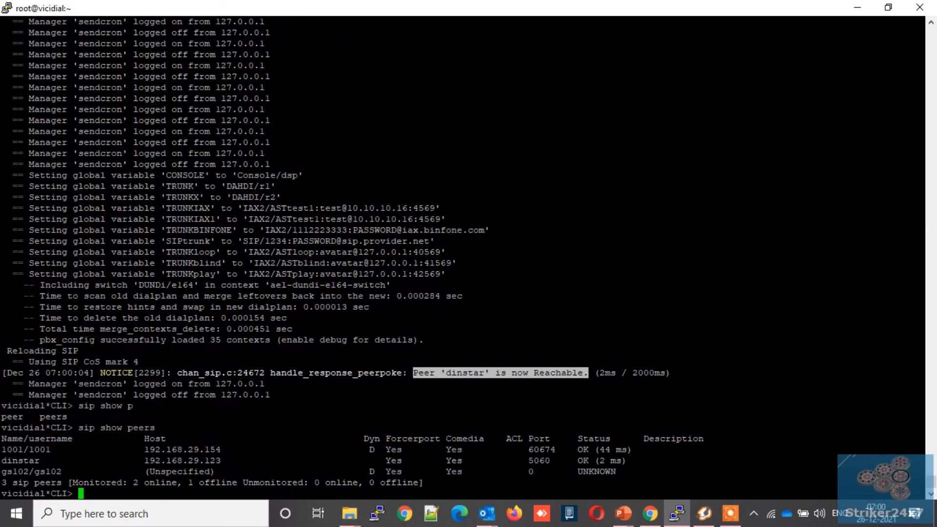
{"action": "triple_click", "coordinate": [608, 460]}
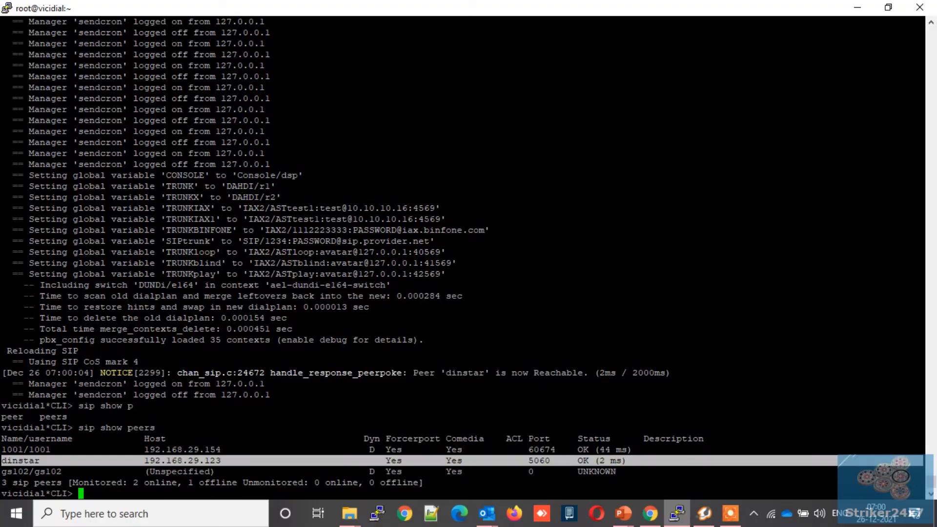
{"action": "key", "text": "alt+Tab"}
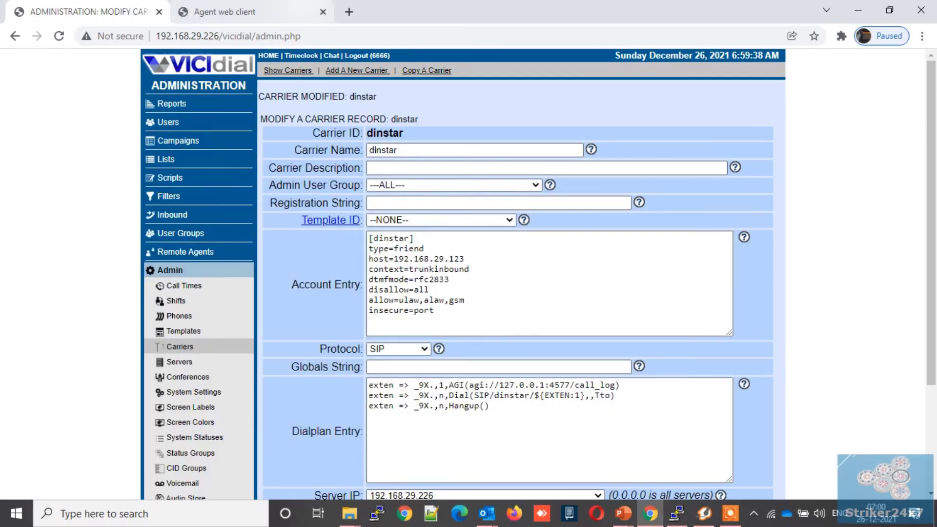
{"action": "left_click", "coordinate": [219, 12]}
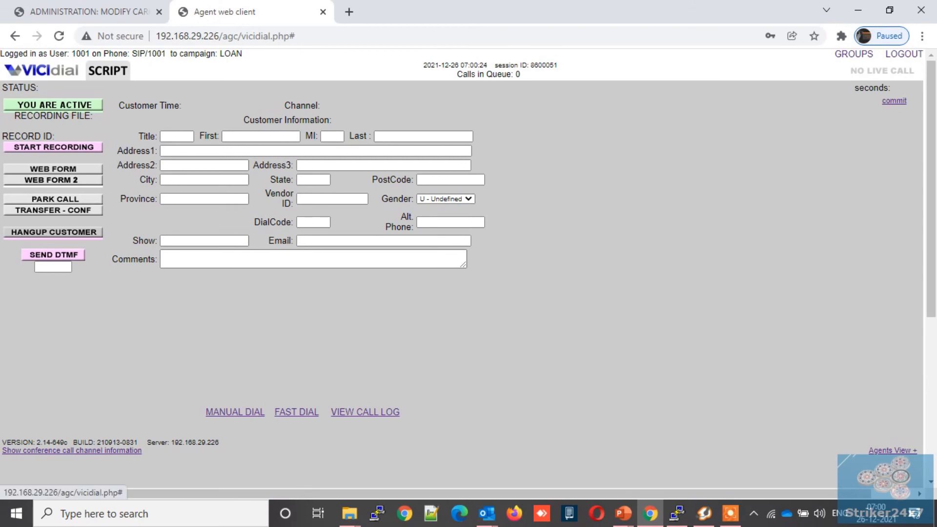
Step: Answer the inbound LoanIN call, hang it up, and disposition it SALE with agent dialing paused
{"action": "left_click", "coordinate": [262, 301]}
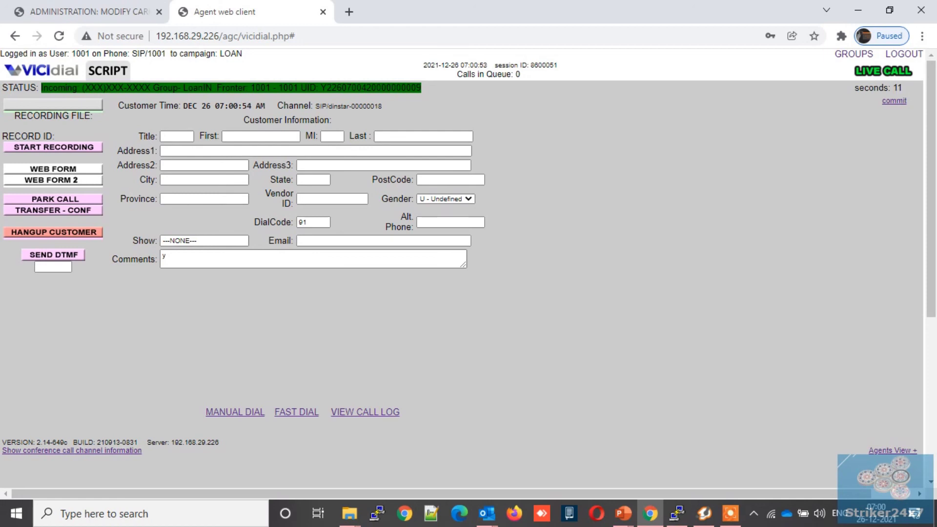
{"action": "left_click", "coordinate": [80, 231]}
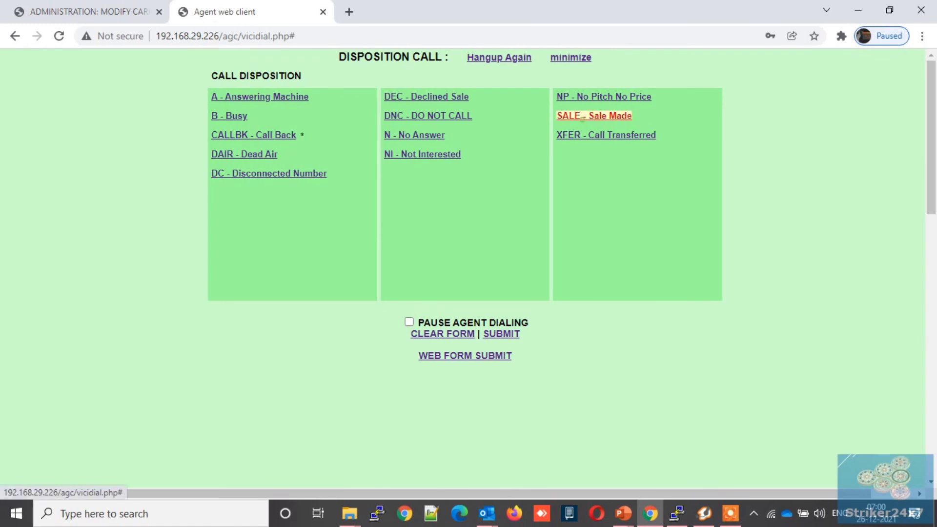
{"action": "left_click", "coordinate": [595, 116]}
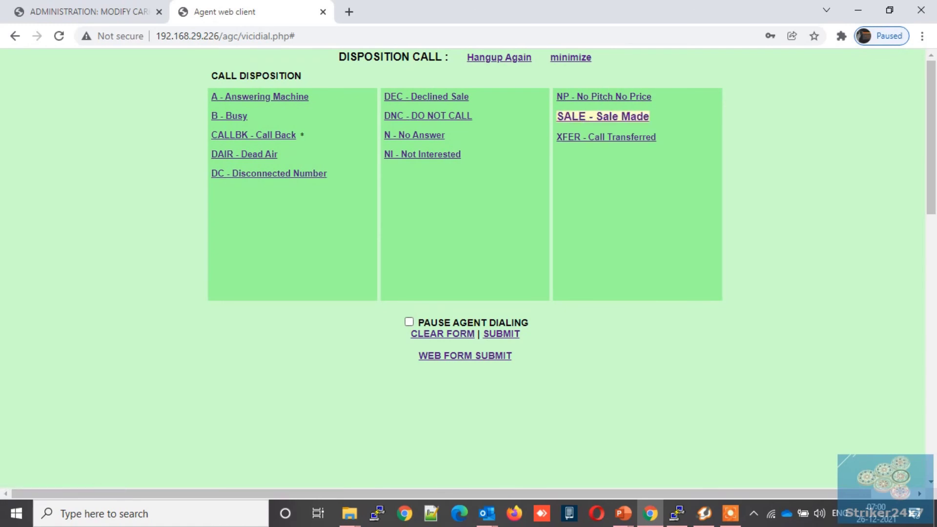
{"action": "left_click", "coordinate": [409, 322]}
{"action": "left_click", "coordinate": [501, 333]}
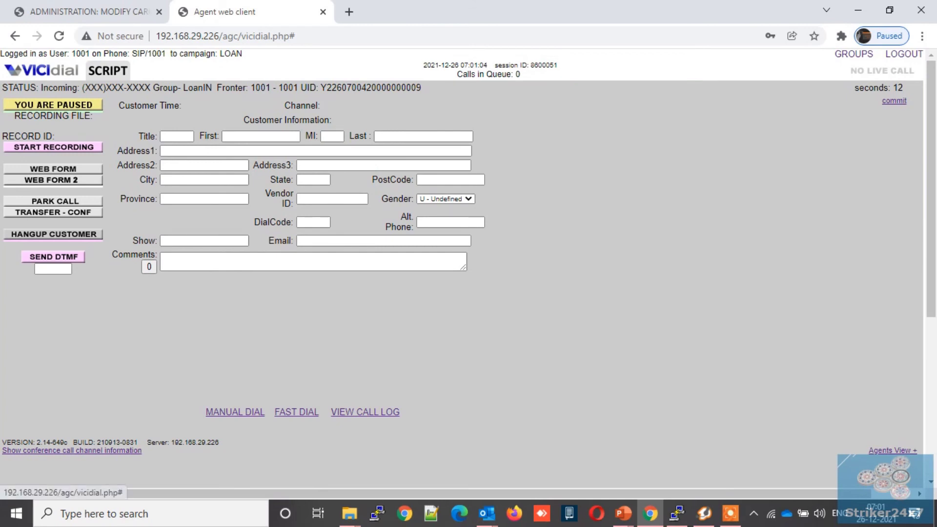
Step: Redial the first number in the call log, hang up, and record the call as SALE
{"action": "left_click", "coordinate": [356, 412]}
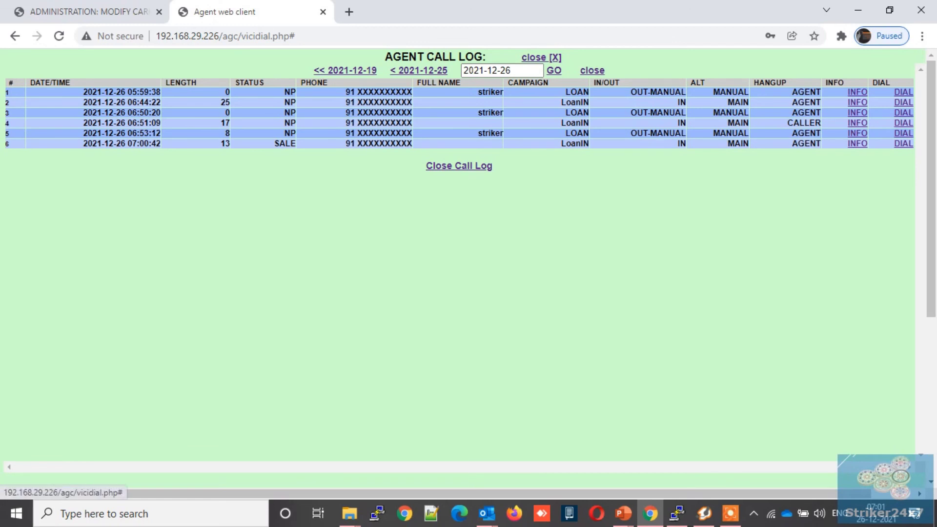
{"action": "left_click", "coordinate": [904, 92]}
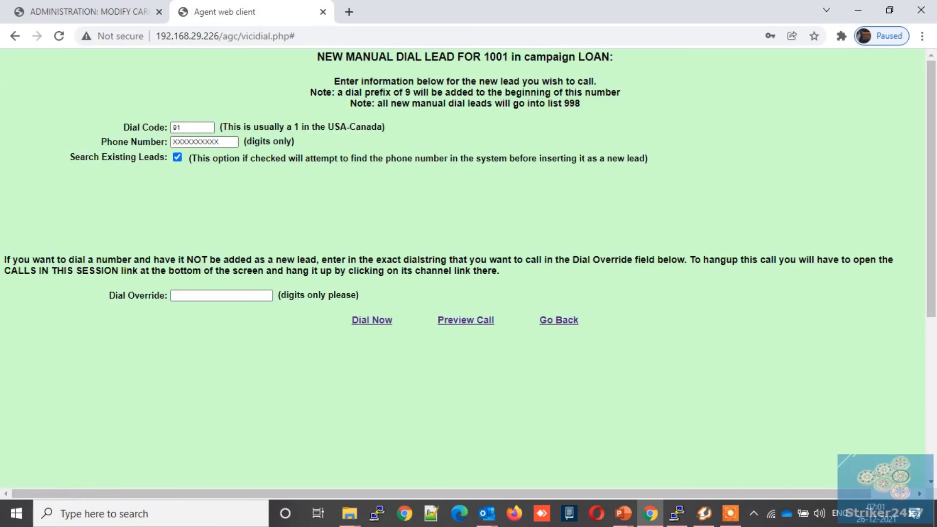
{"action": "left_click", "coordinate": [372, 320]}
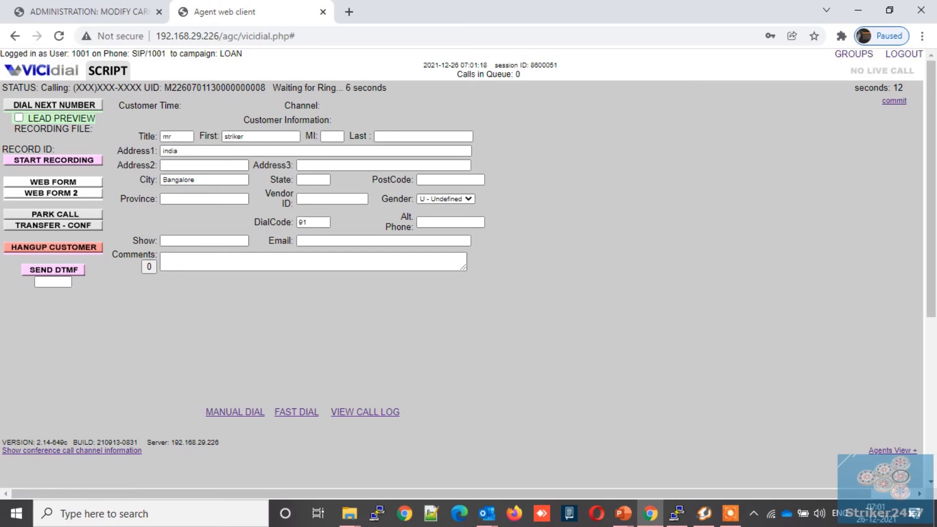
{"action": "left_click", "coordinate": [82, 246]}
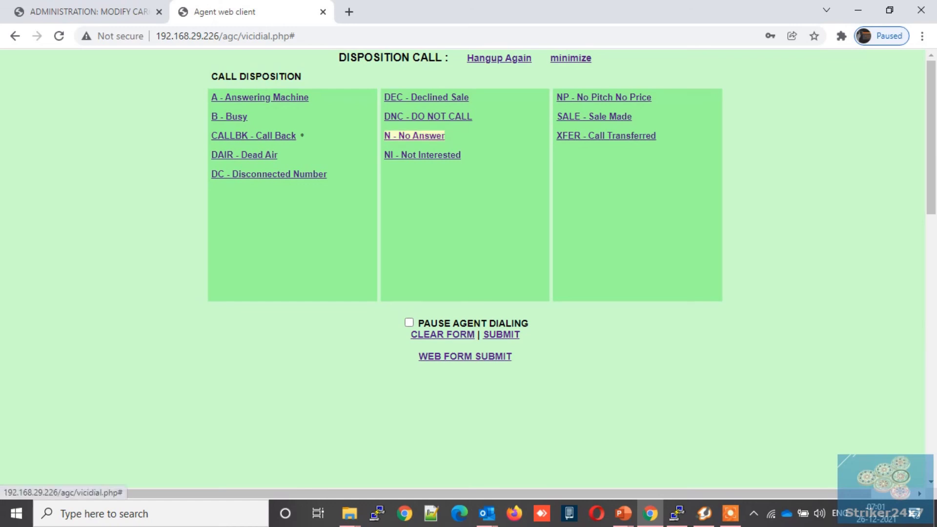
{"action": "left_click", "coordinate": [594, 116]}
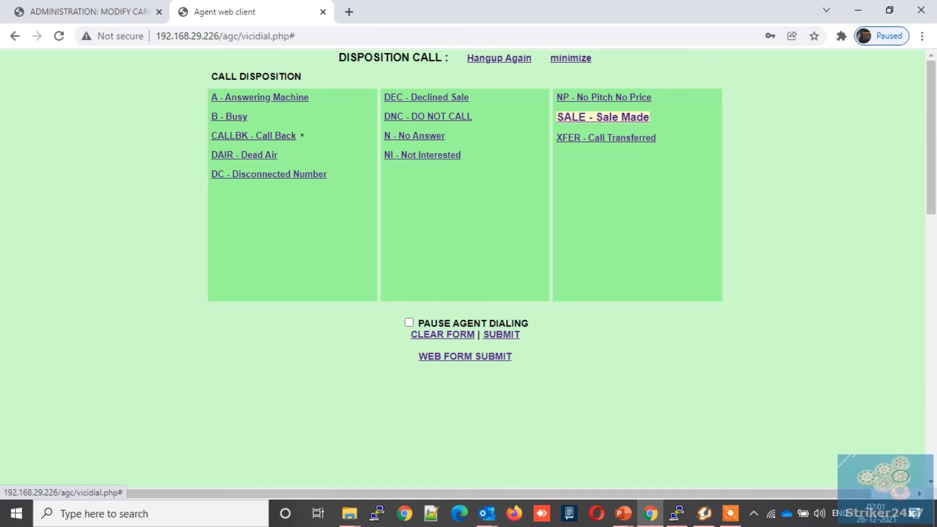
{"action": "left_click", "coordinate": [502, 334]}
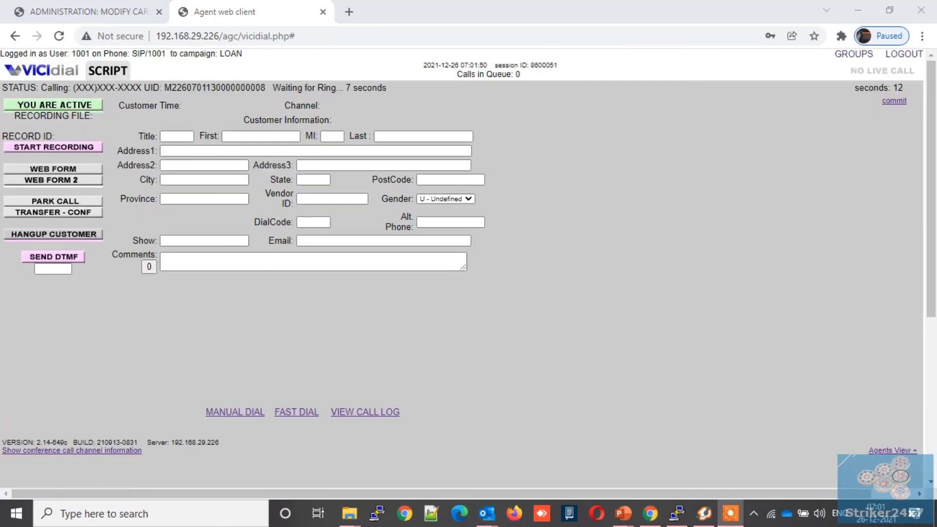
Step: Pause the agent and reopen the call log
{"action": "left_click", "coordinate": [344, 412]}
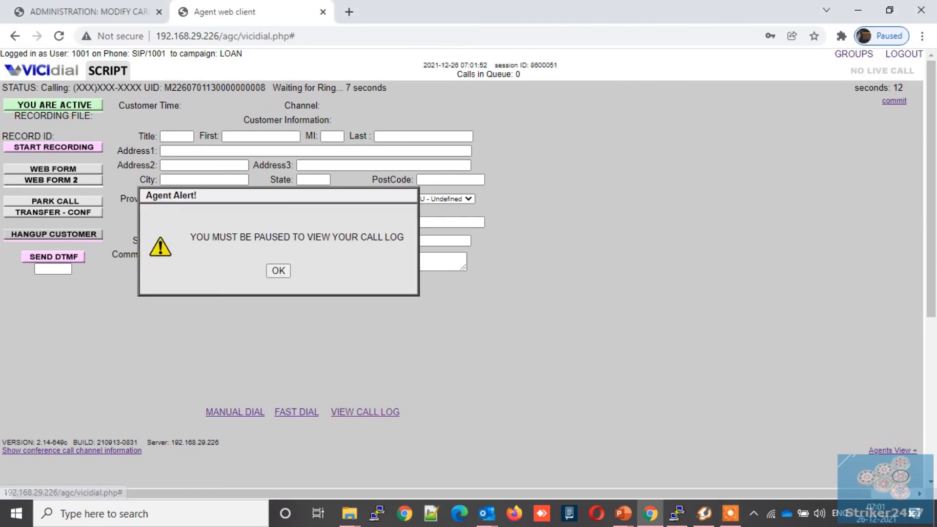
{"action": "left_click", "coordinate": [279, 271]}
{"action": "left_click", "coordinate": [53, 105]}
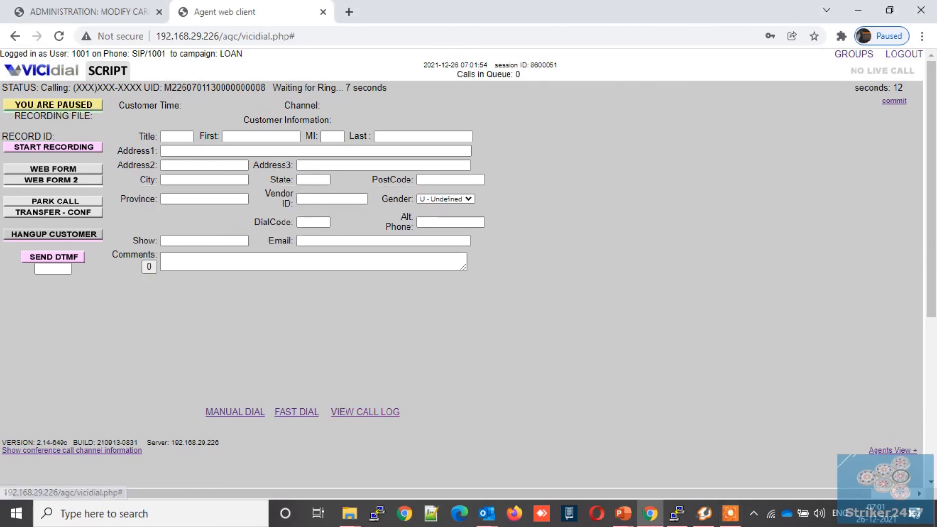
{"action": "left_click", "coordinate": [365, 412]}
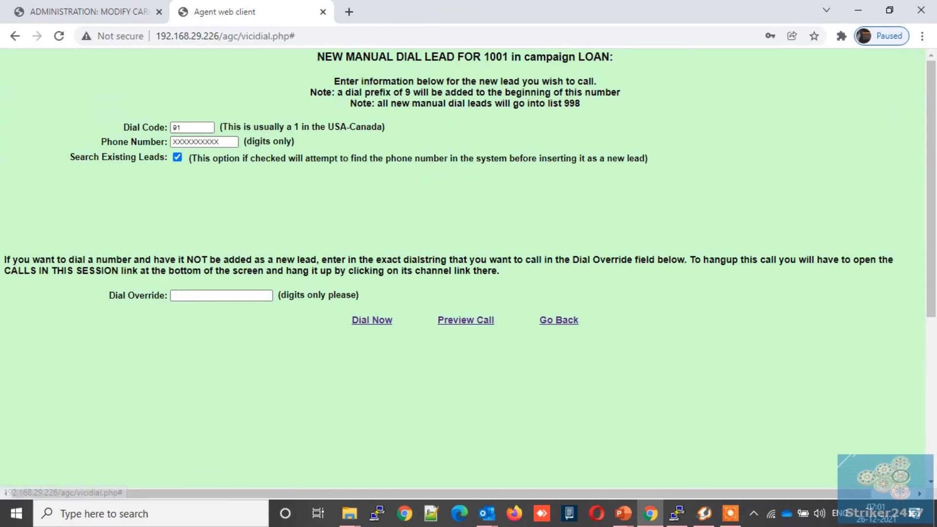
Step: Dial the manual-dial lead and disposition the finished call as SALE - Sale Made
{"action": "left_click", "coordinate": [368, 318]}
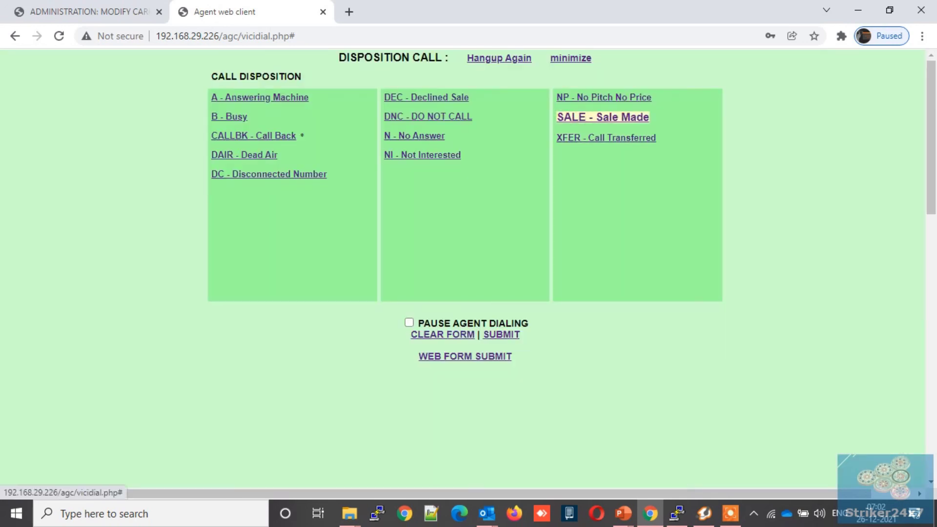
{"action": "double_click", "coordinate": [581, 119]}
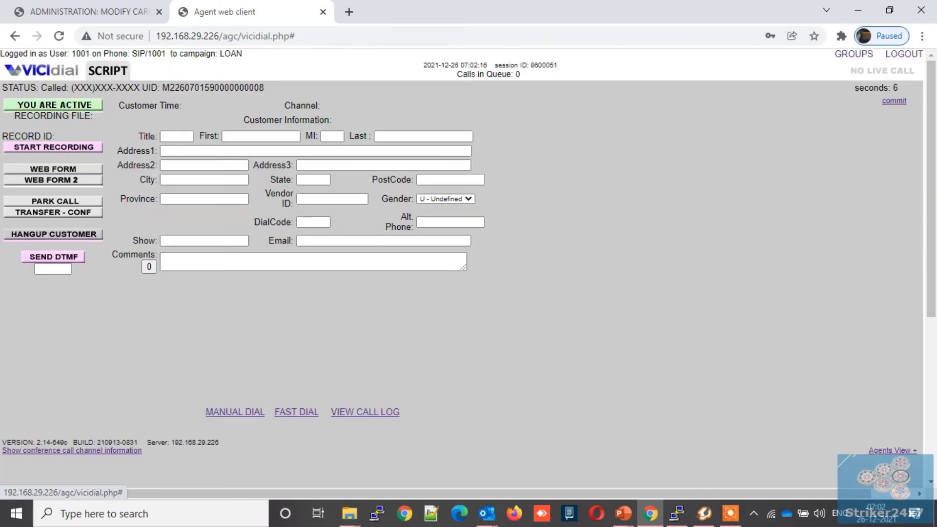